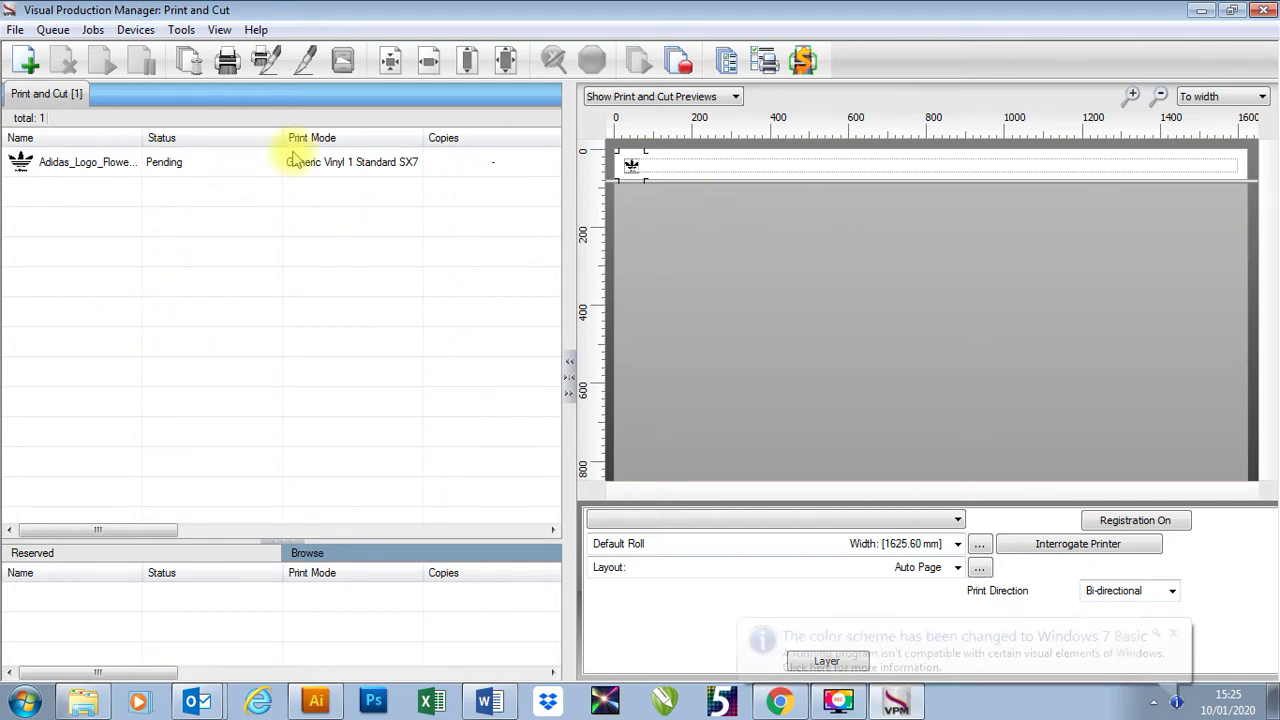
- Open the Queue menu in the menu bar
left_click(58, 34)
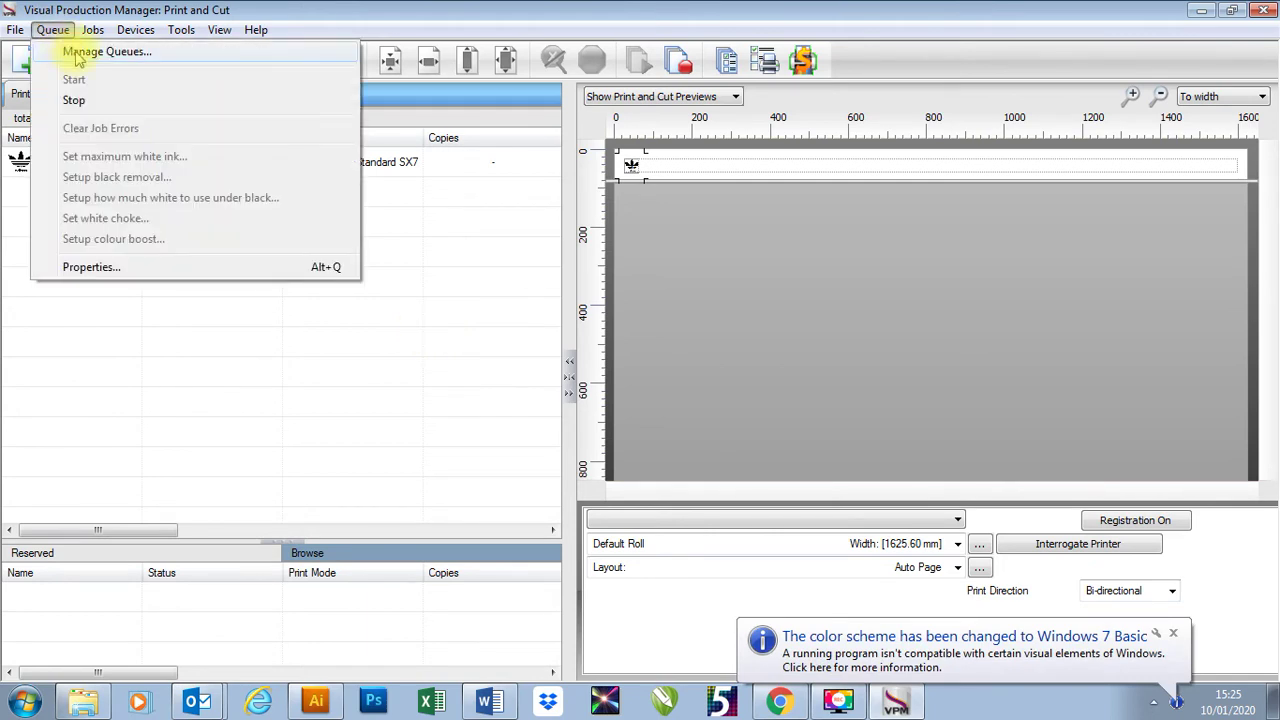
- Open Manage Queues and start the Add Queue wizard for a new production queue
left_click(78, 55)
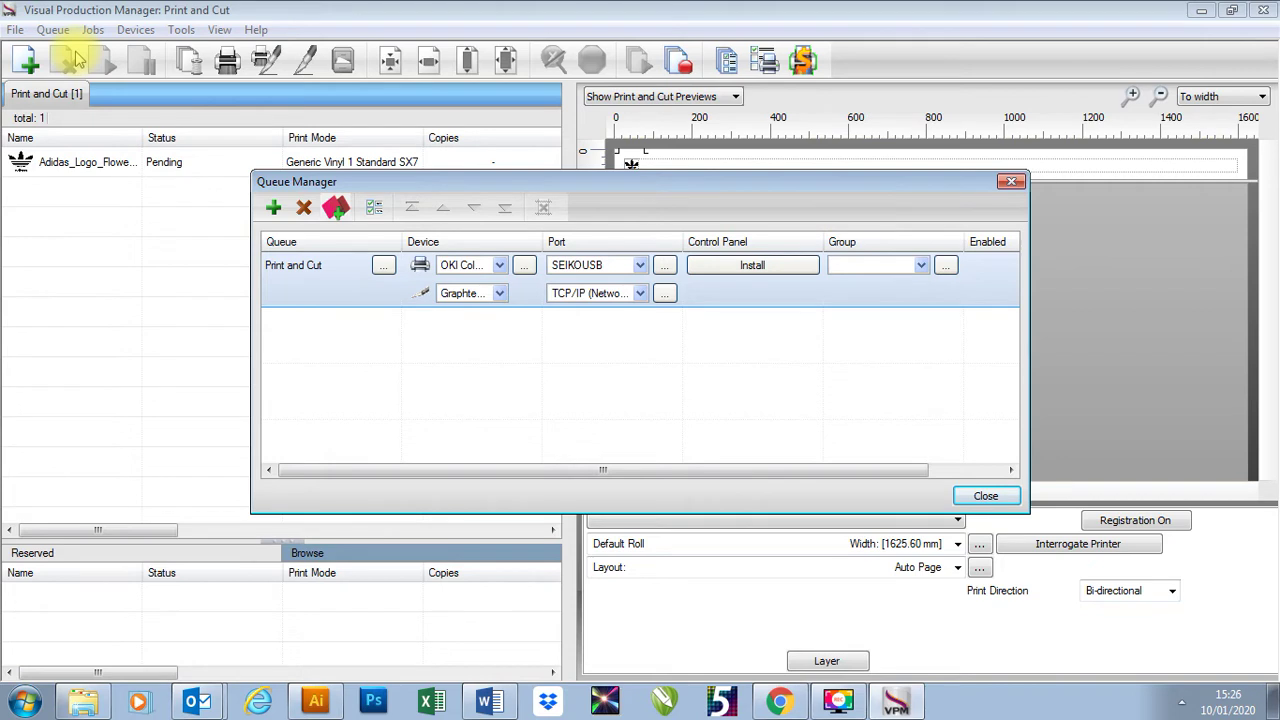
left_click(273, 208)
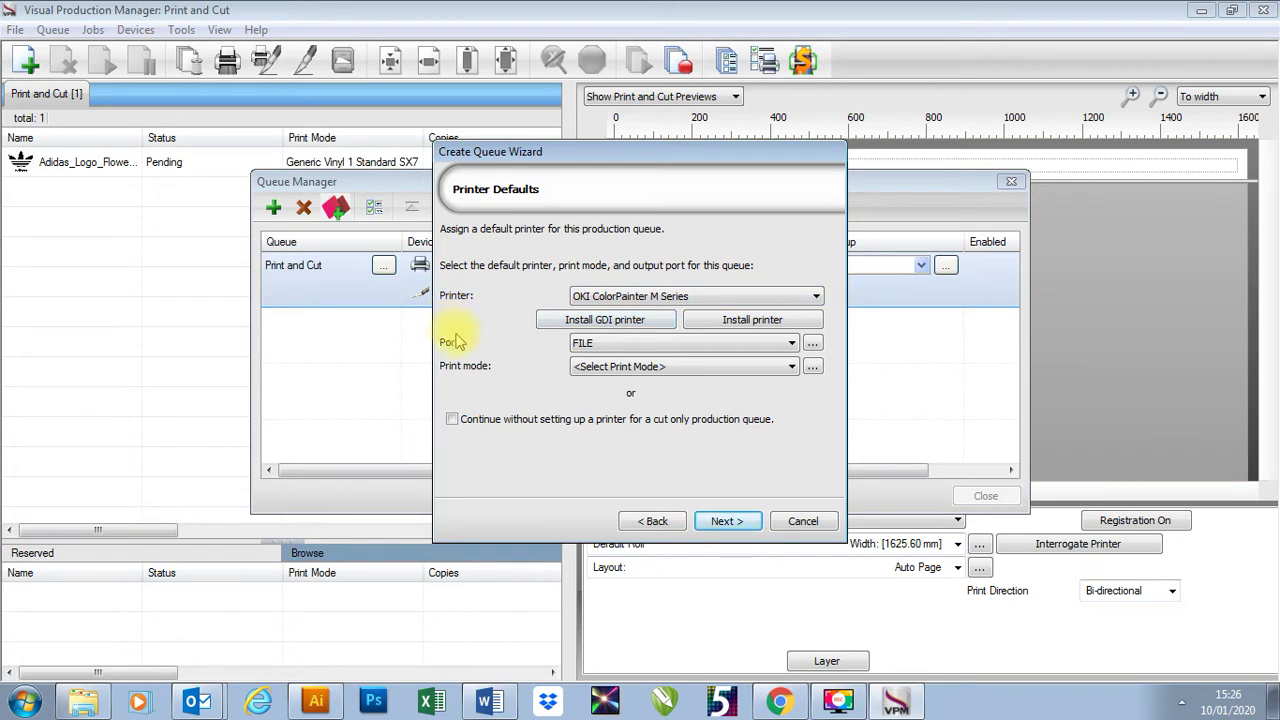
- Set the port to SEIKOUSB and print mode to Generic Banner 1 Fast Production SX7
left_click(627, 345)
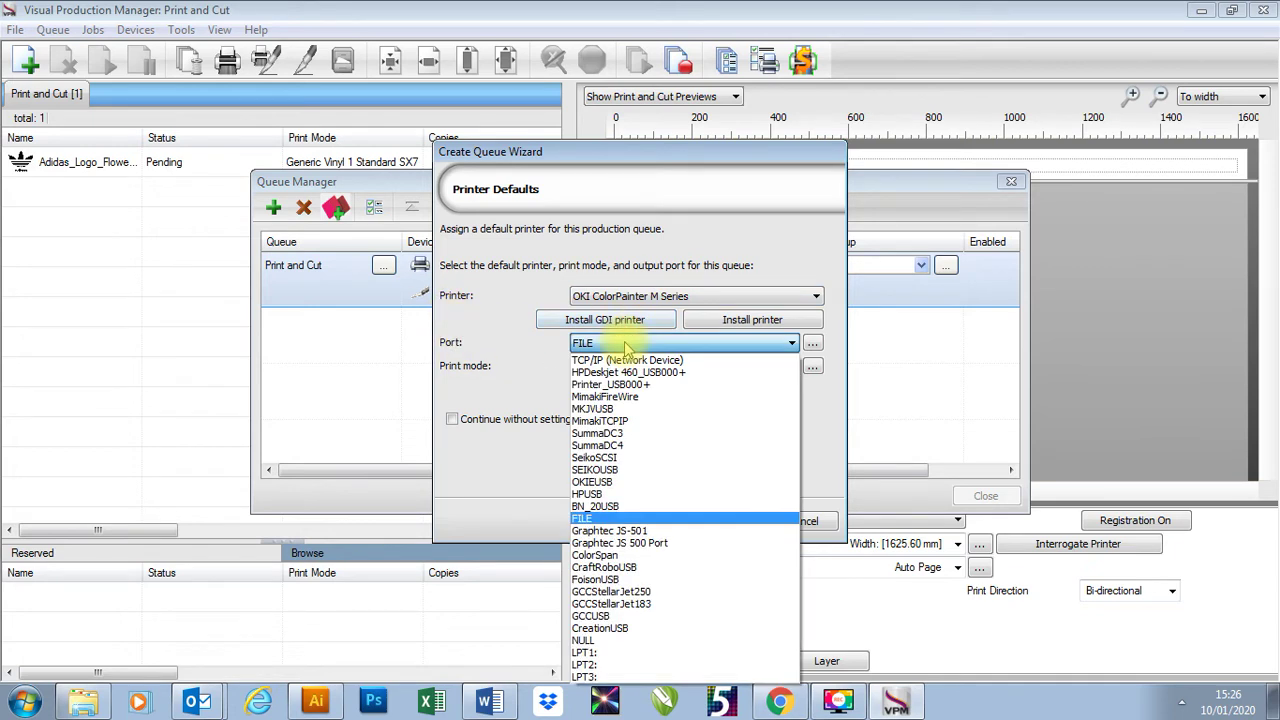
left_click(605, 469)
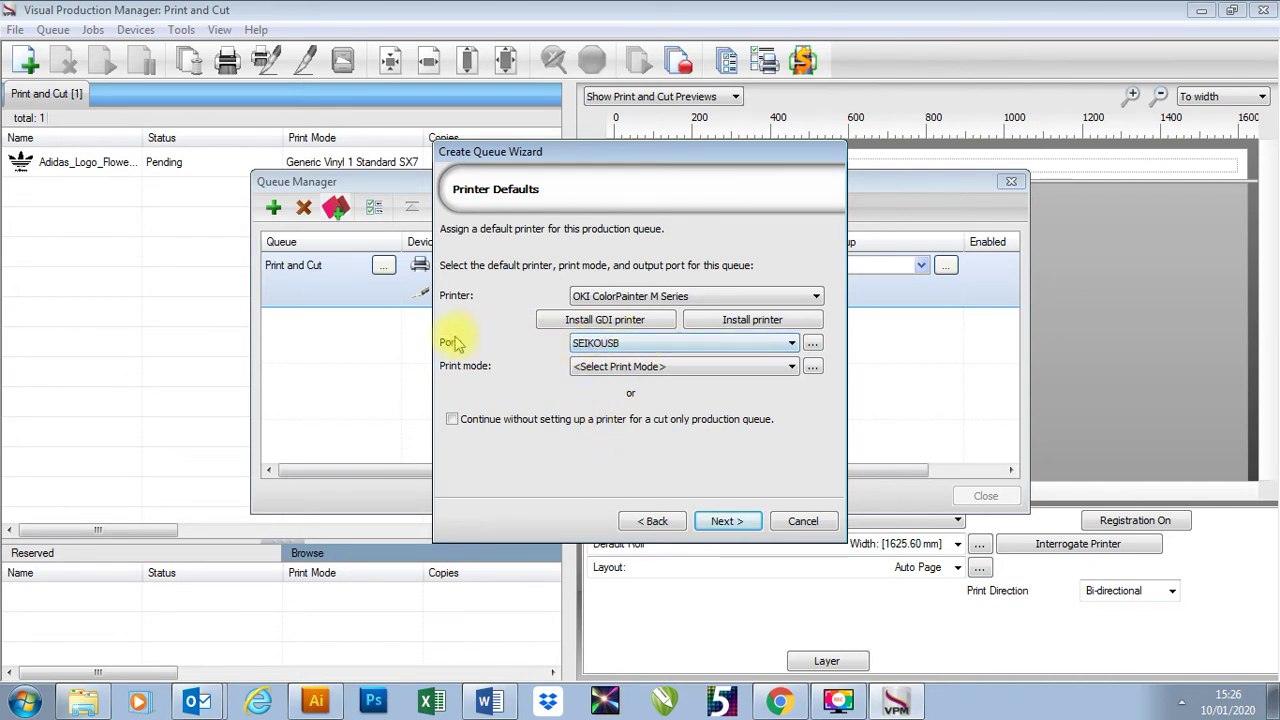
left_click(660, 370)
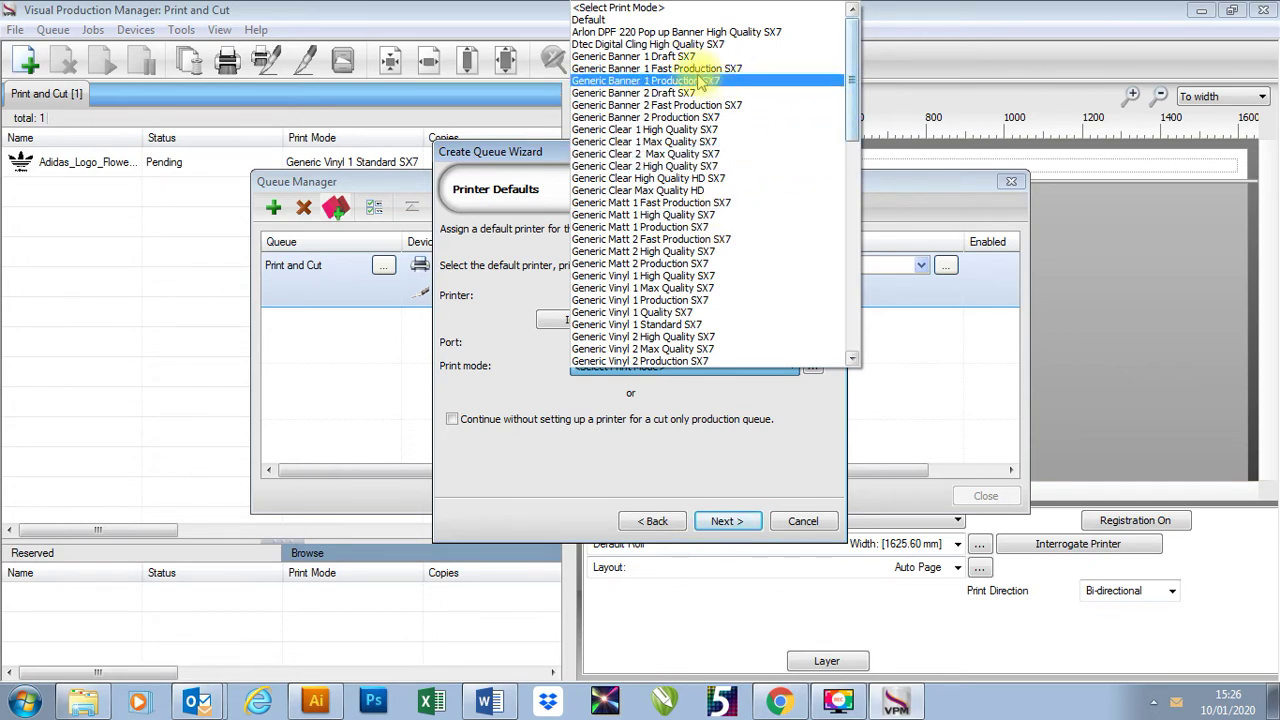
left_click(745, 68)
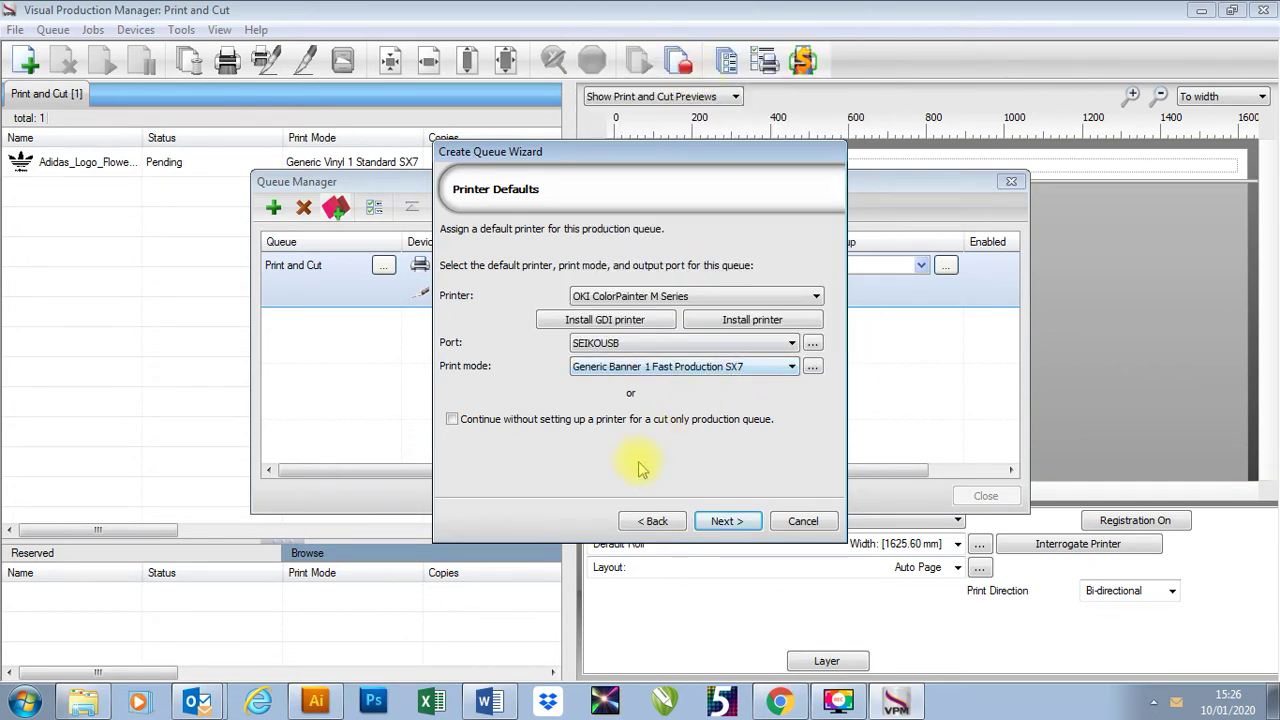
left_click(737, 523)
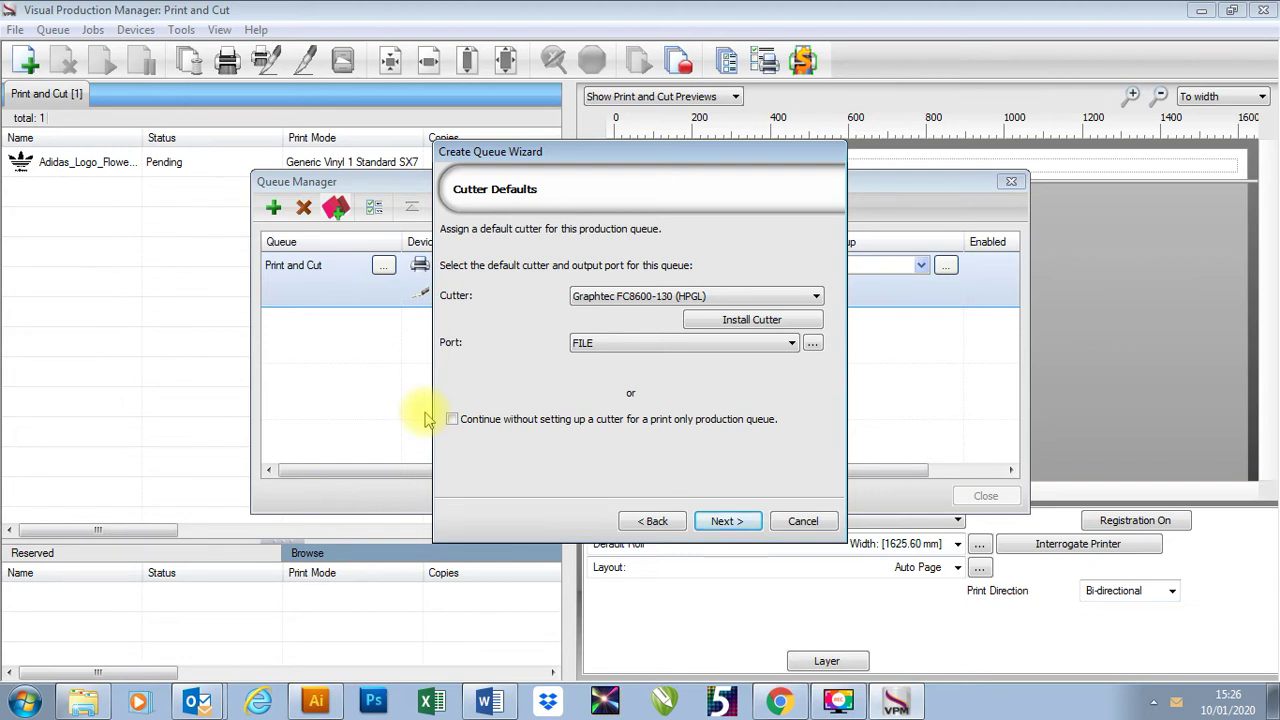
- Skip cutter setup, name the queue 'Banner 1', and finish with default media and layout
left_click(505, 423)
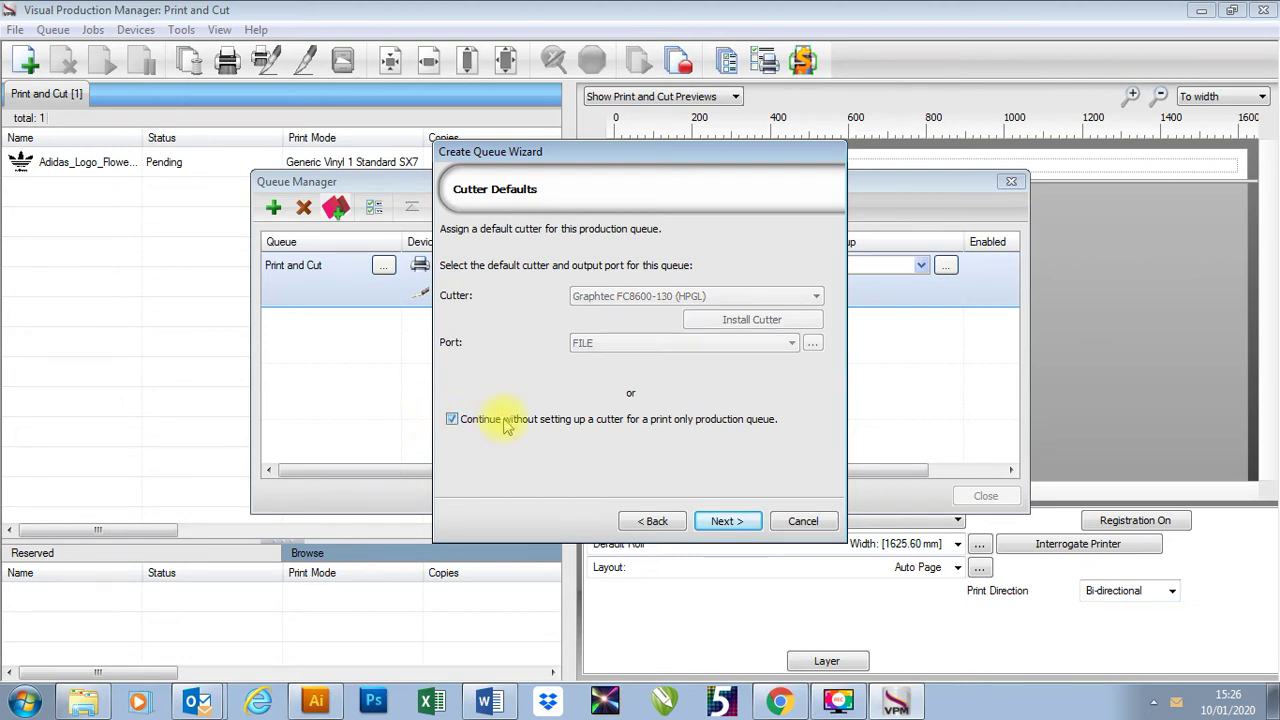
left_click(729, 522)
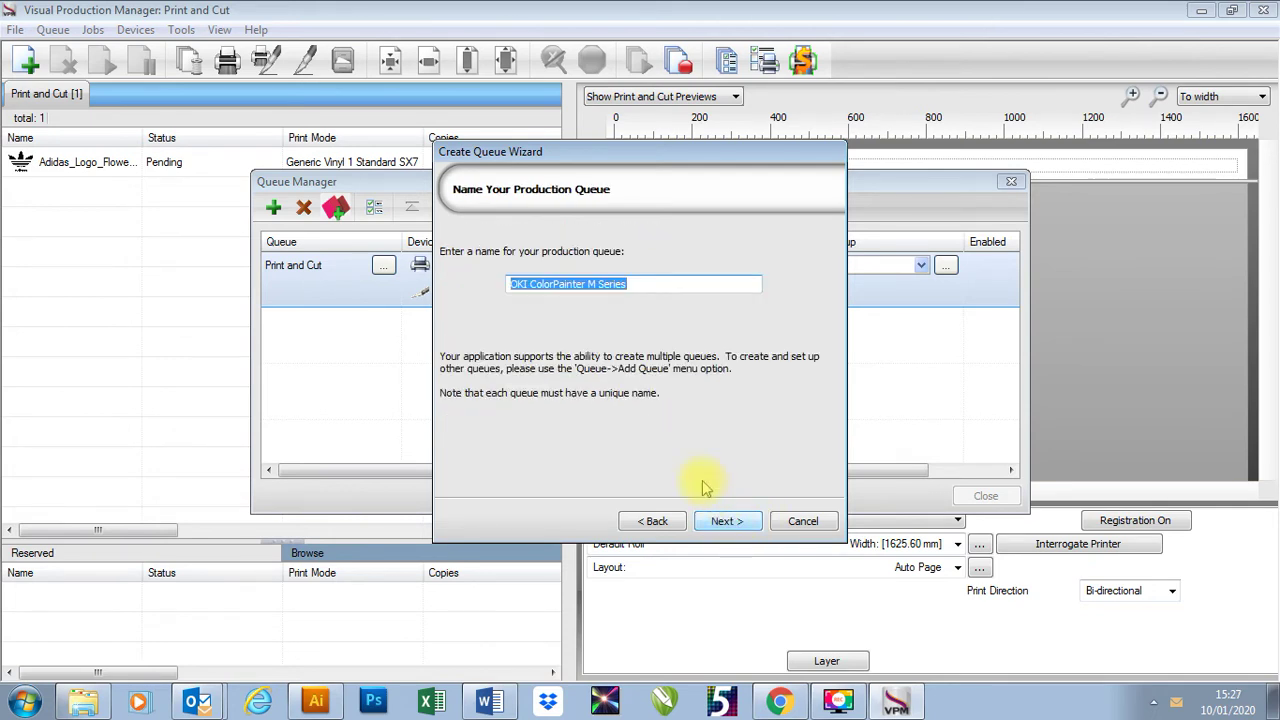
type("Banner 1")
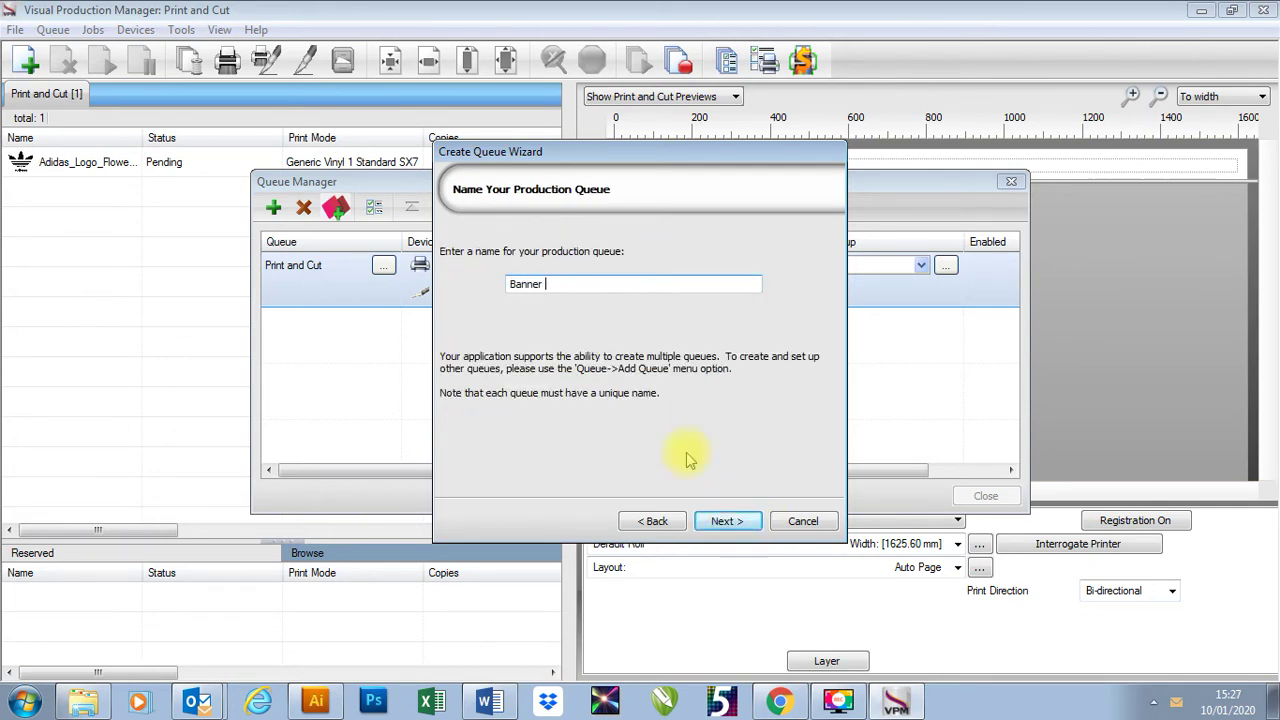
left_click(721, 524)
left_click(721, 524)
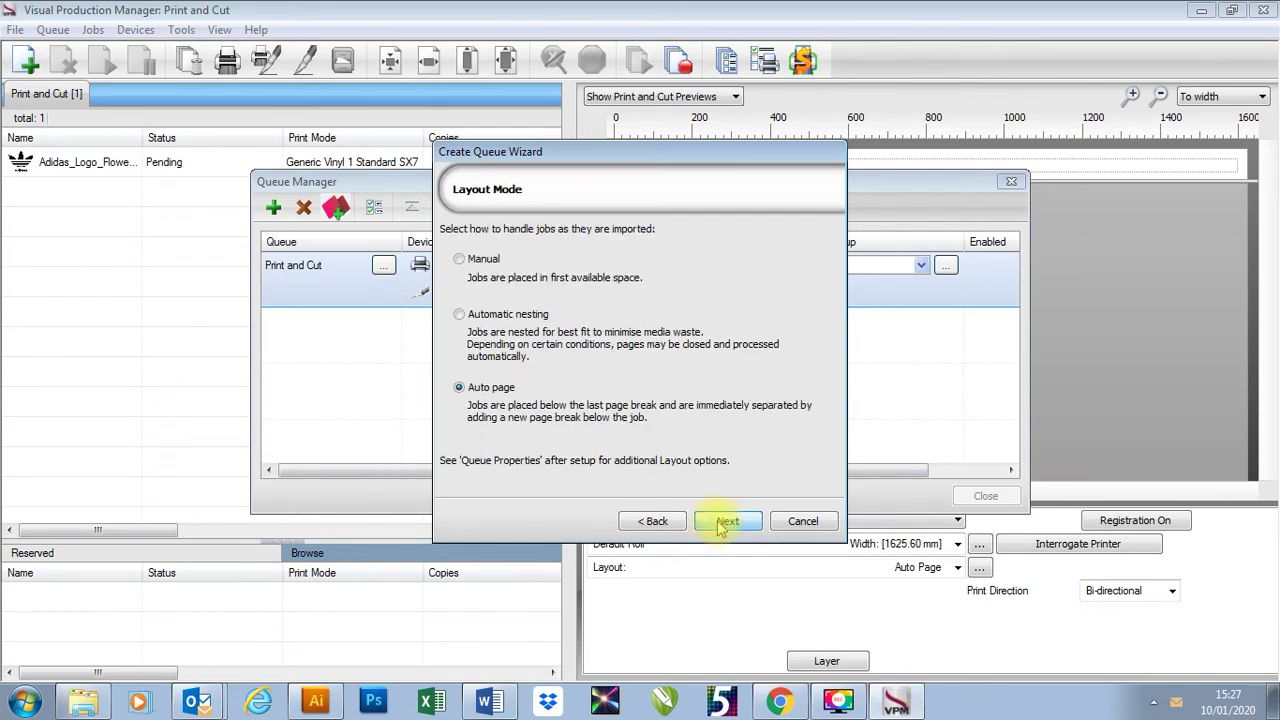
left_click(721, 524)
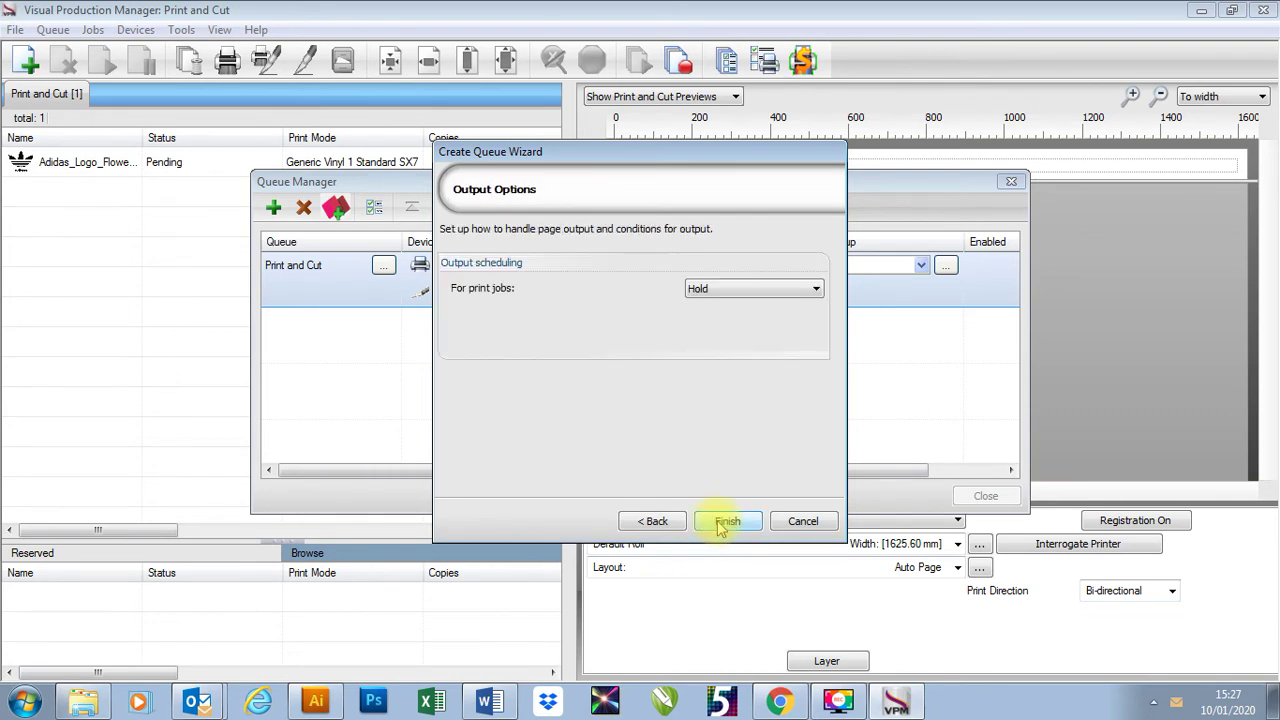
left_click(721, 524)
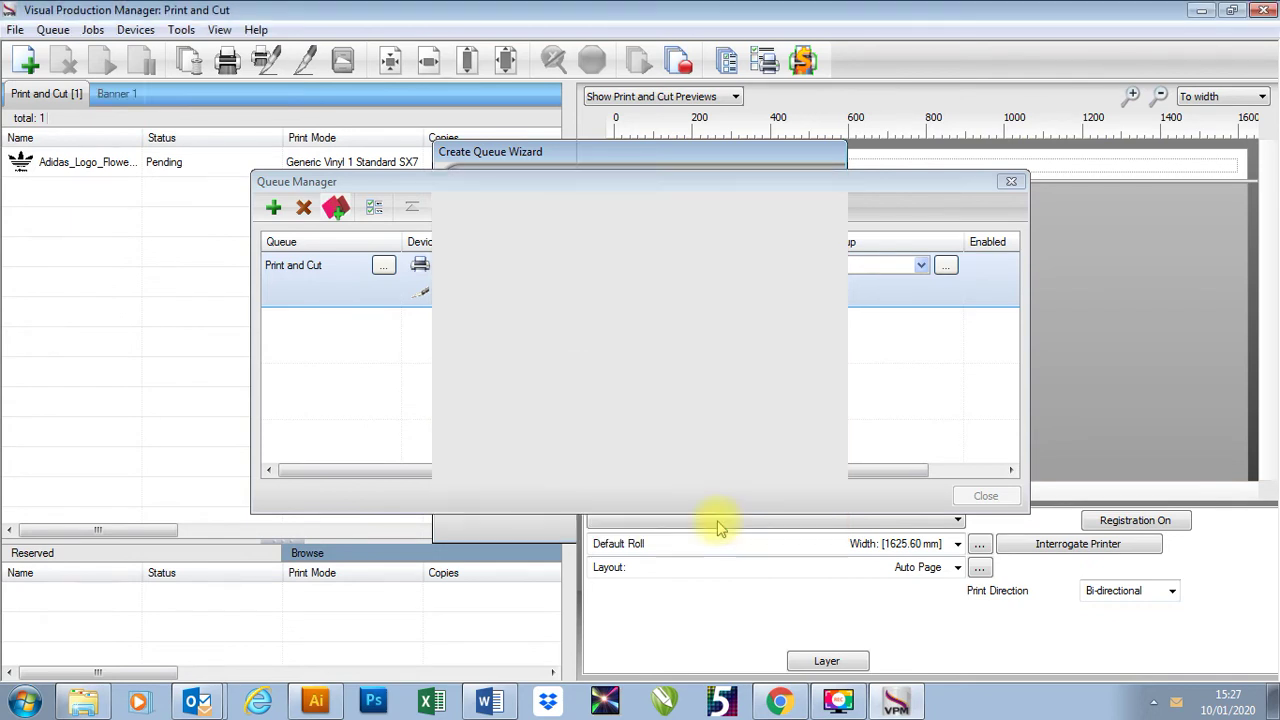
- Close Queue Manager, view the empty Banner 1 queue, then go back to Print and Cut
left_click(318, 338)
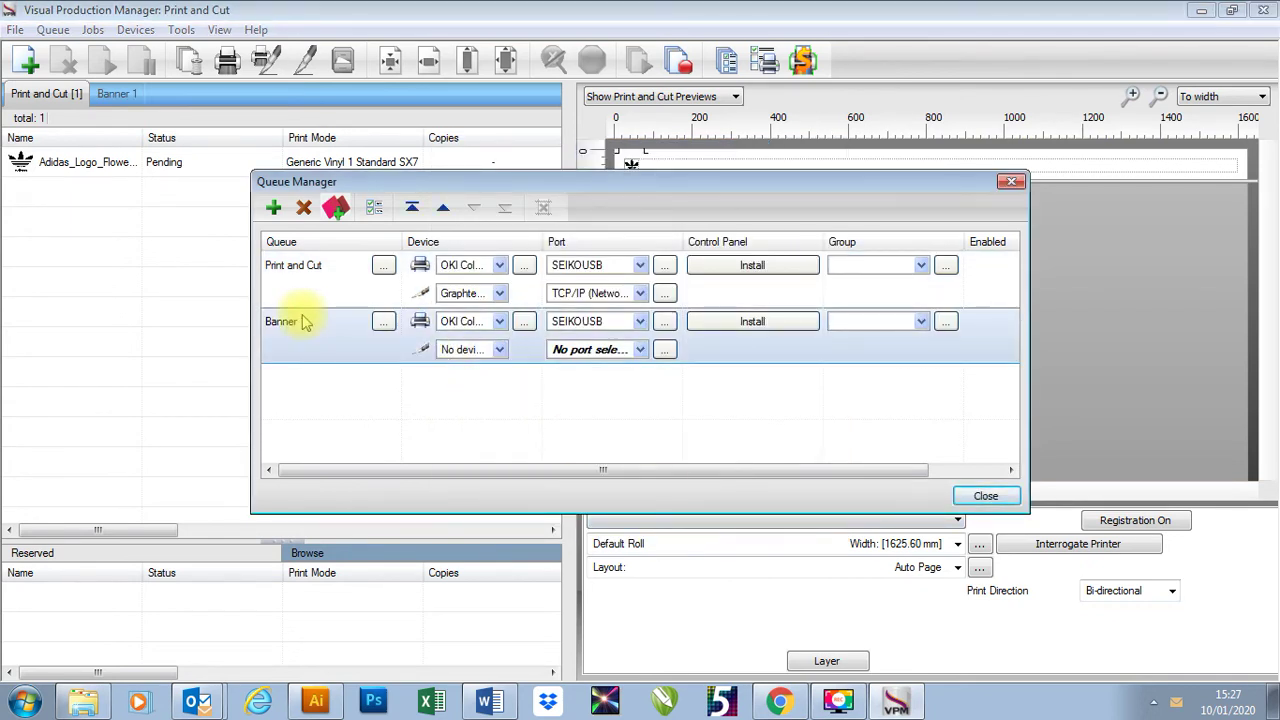
left_click(985, 496)
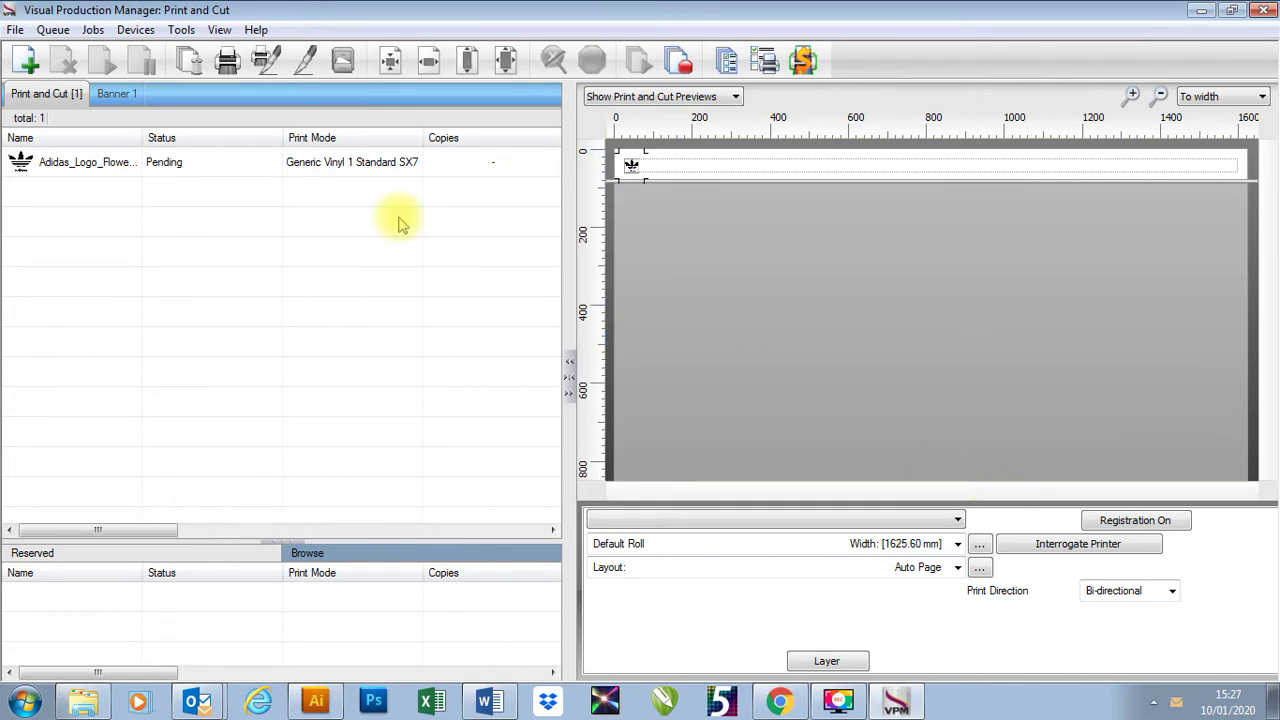
left_click(97, 168)
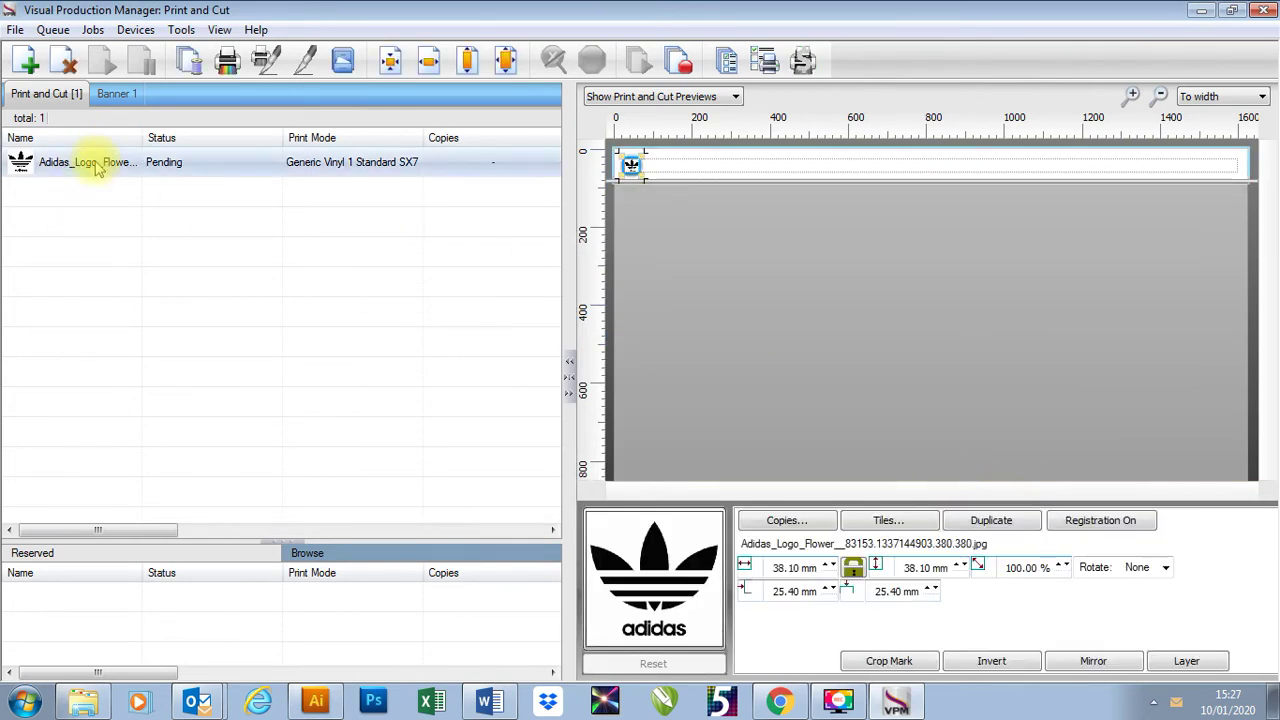
left_click(118, 95)
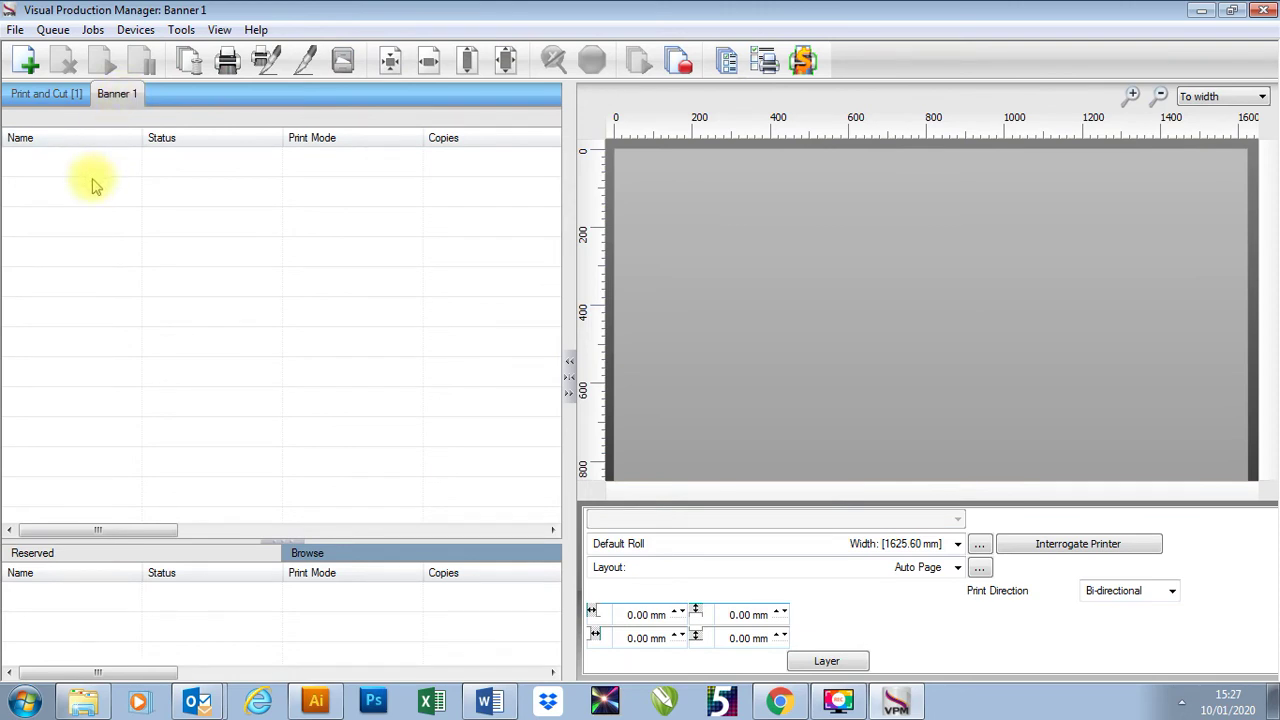
left_click(50, 93)
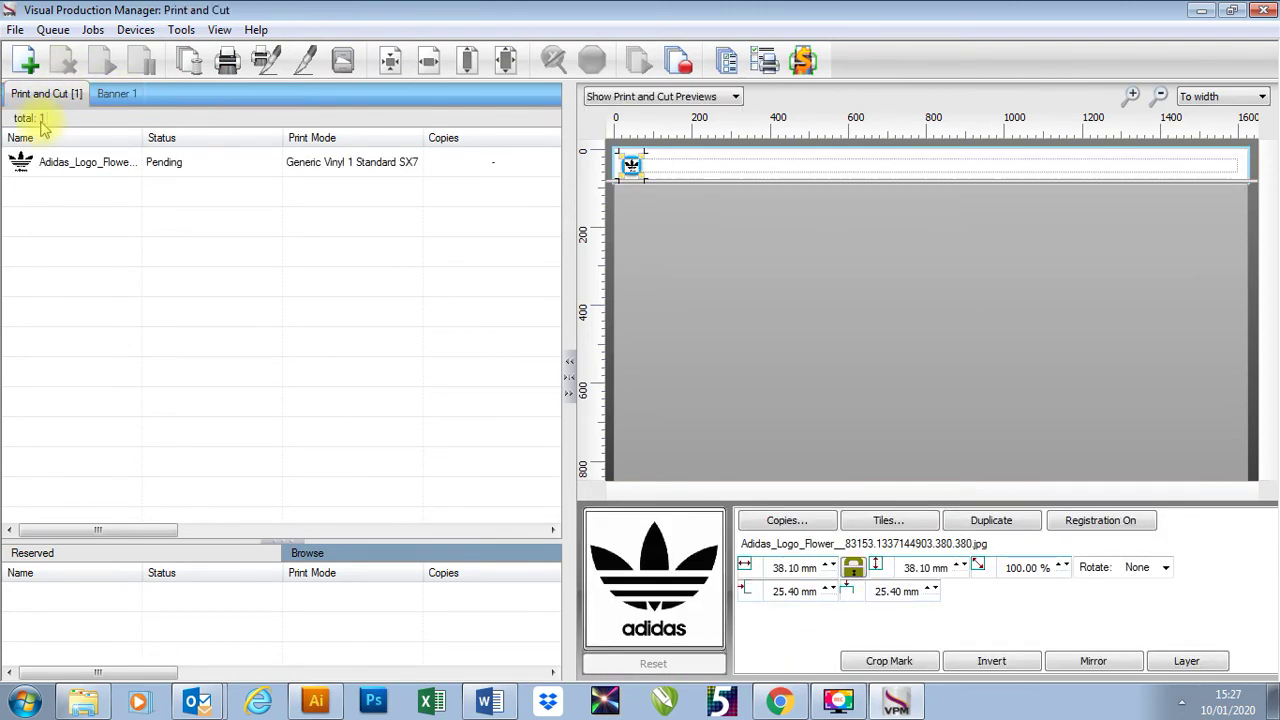
- Start another queue, browse the printer install list, then cancel out without installing anything
left_click(52, 29)
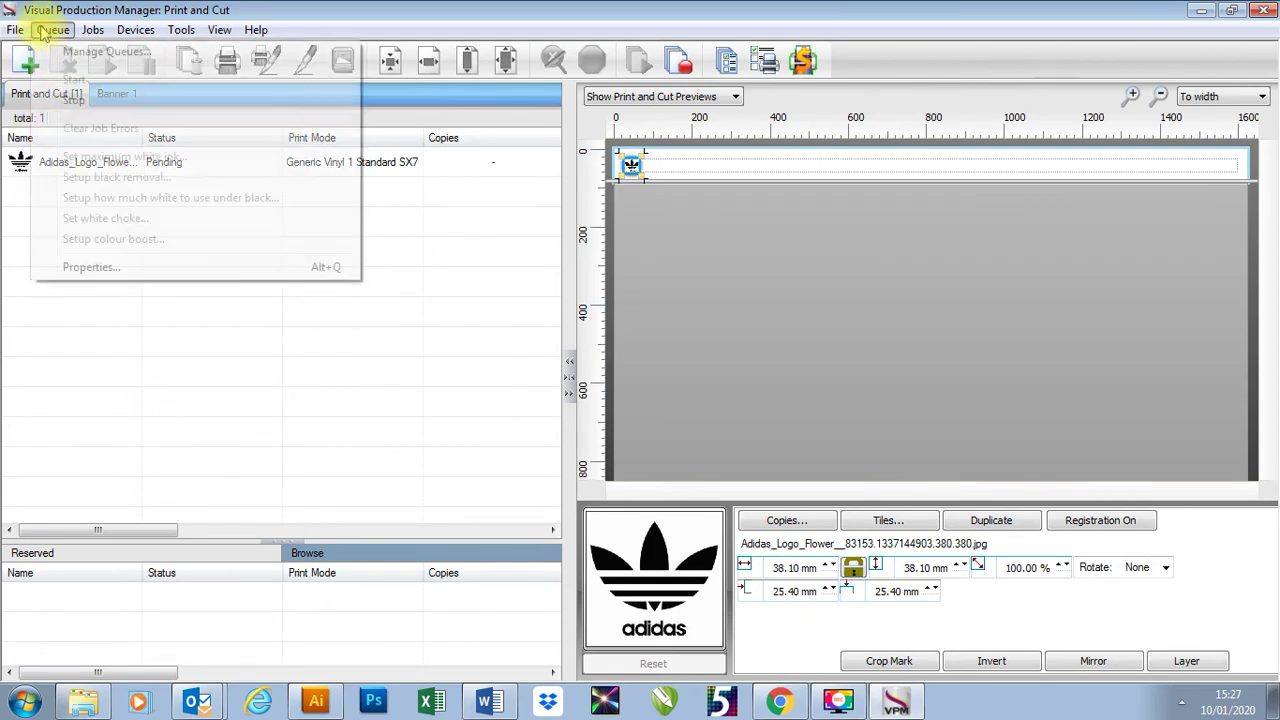
left_click(84, 52)
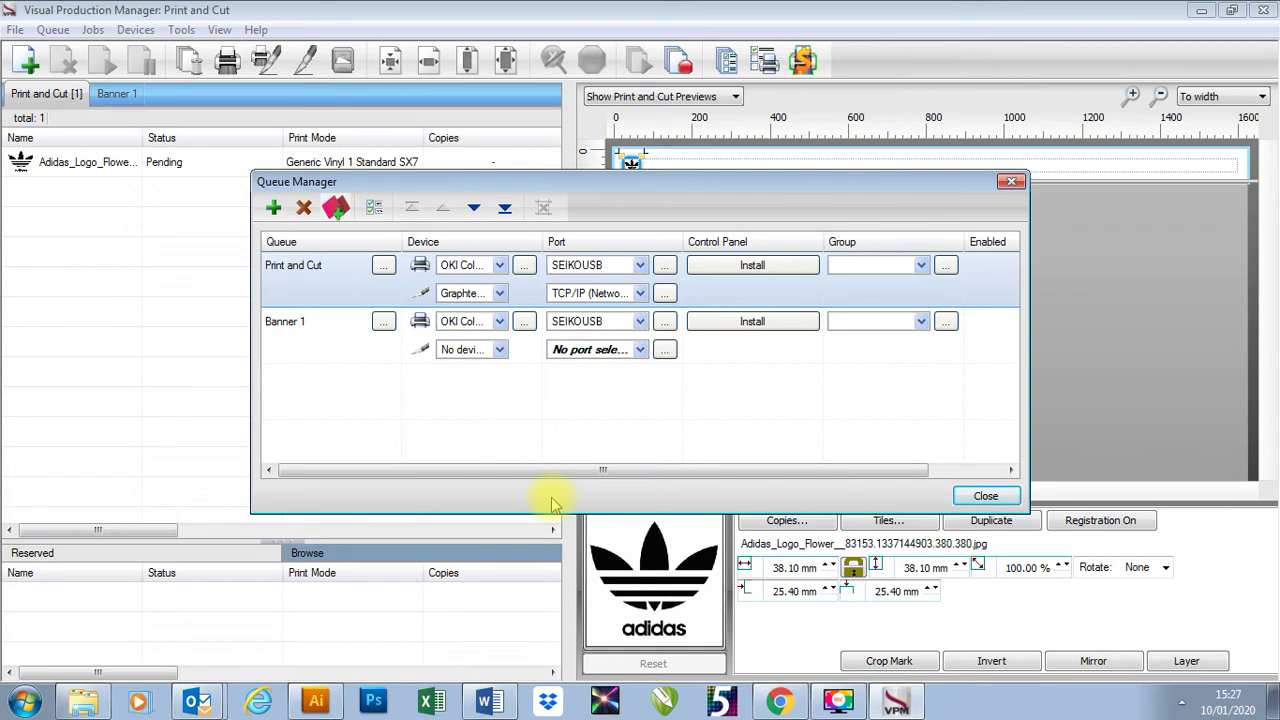
left_click(275, 208)
left_click(620, 296)
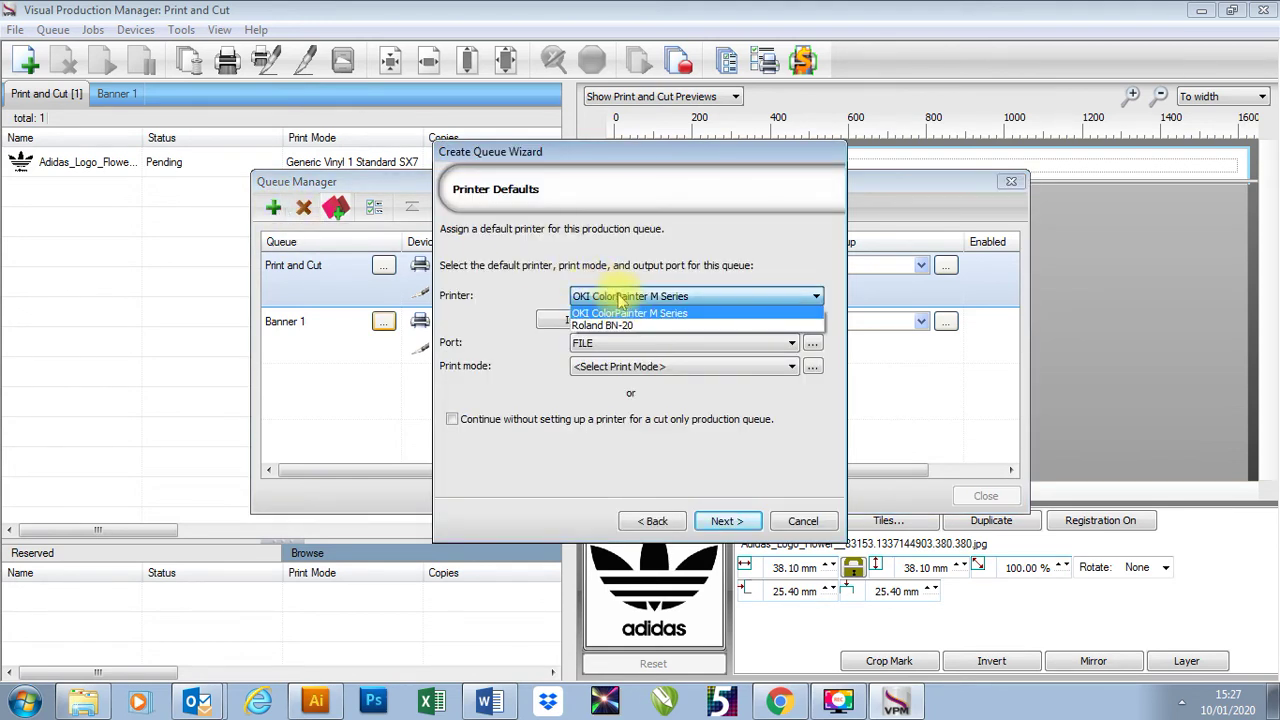
left_click(705, 278)
left_click(735, 320)
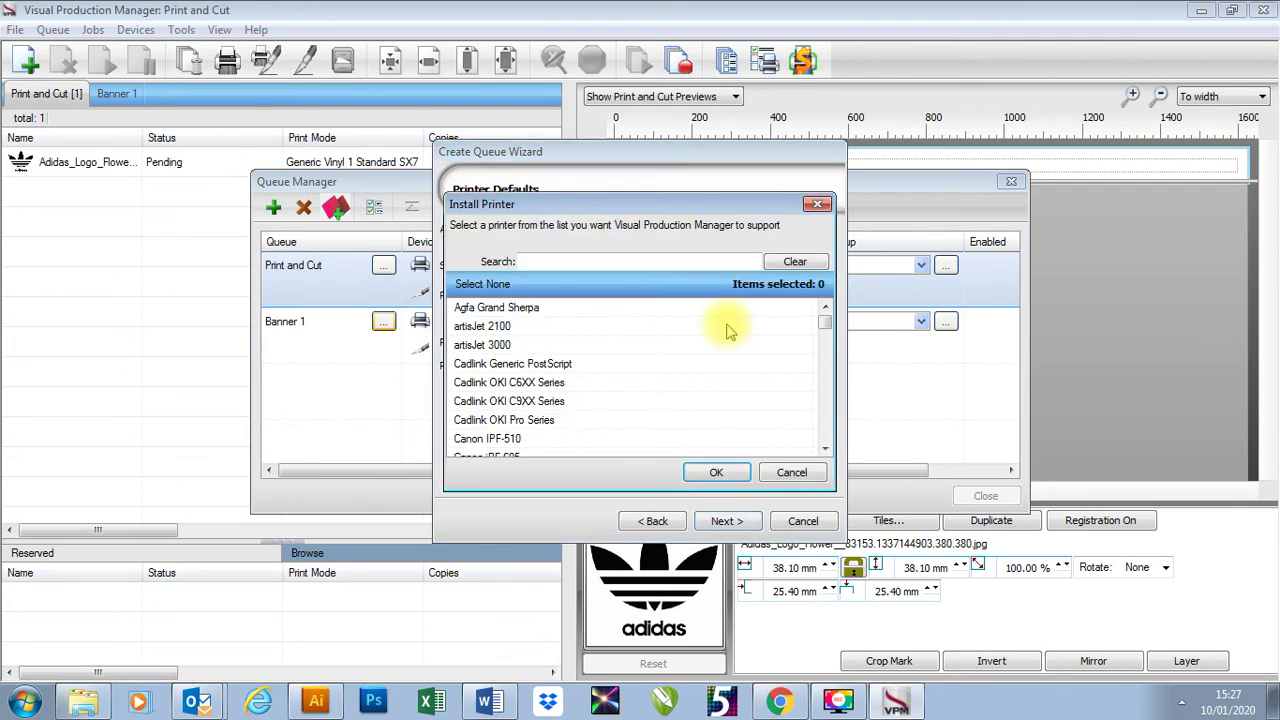
left_click_drag(825, 322, 826, 406)
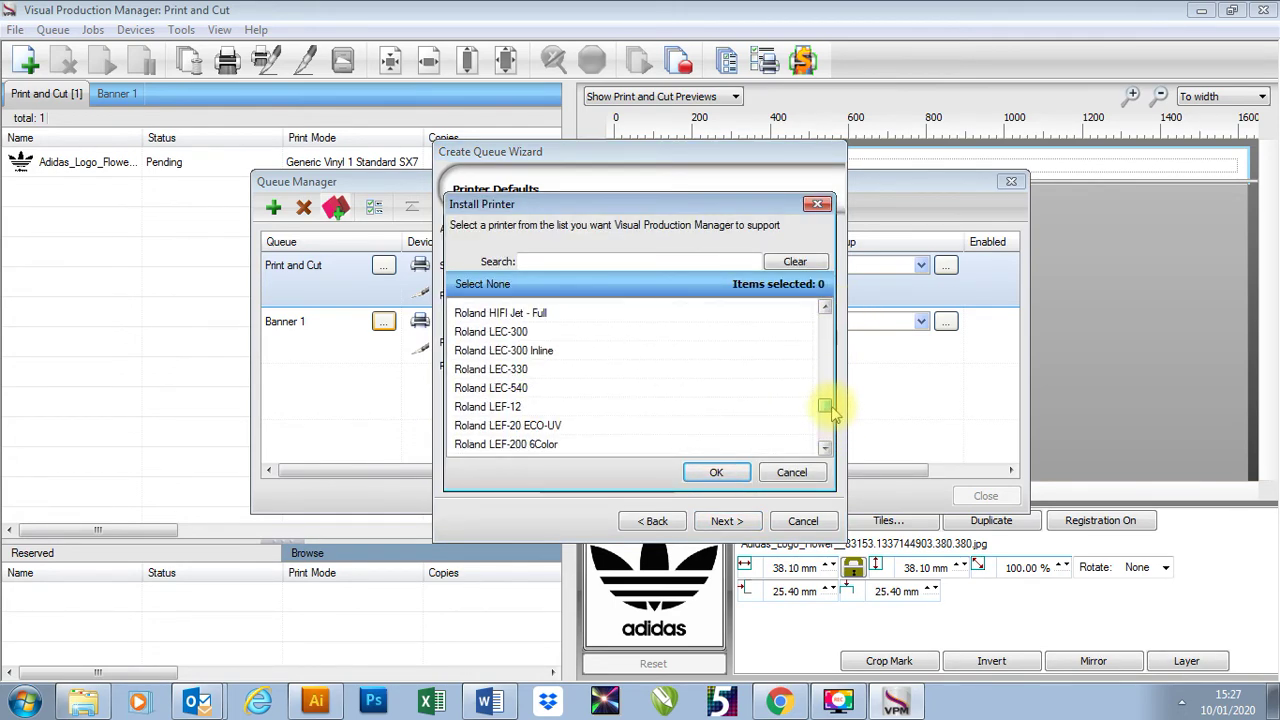
left_click(791, 473)
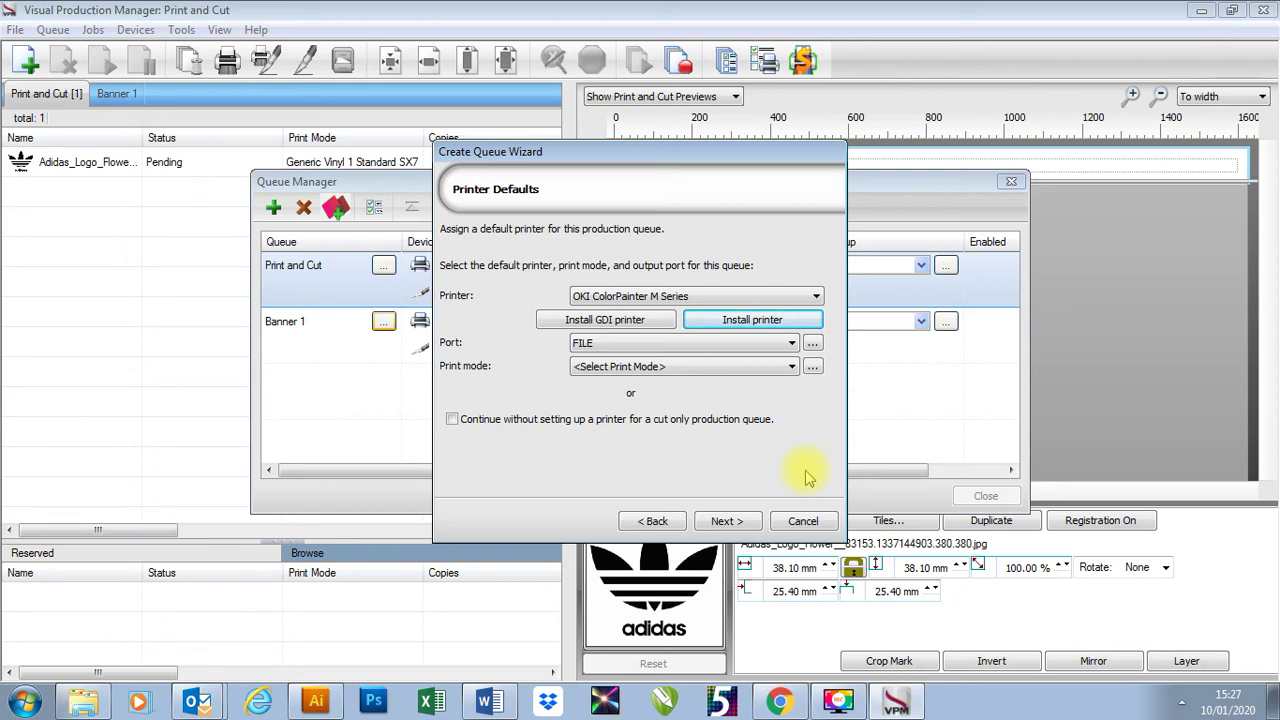
left_click(781, 522)
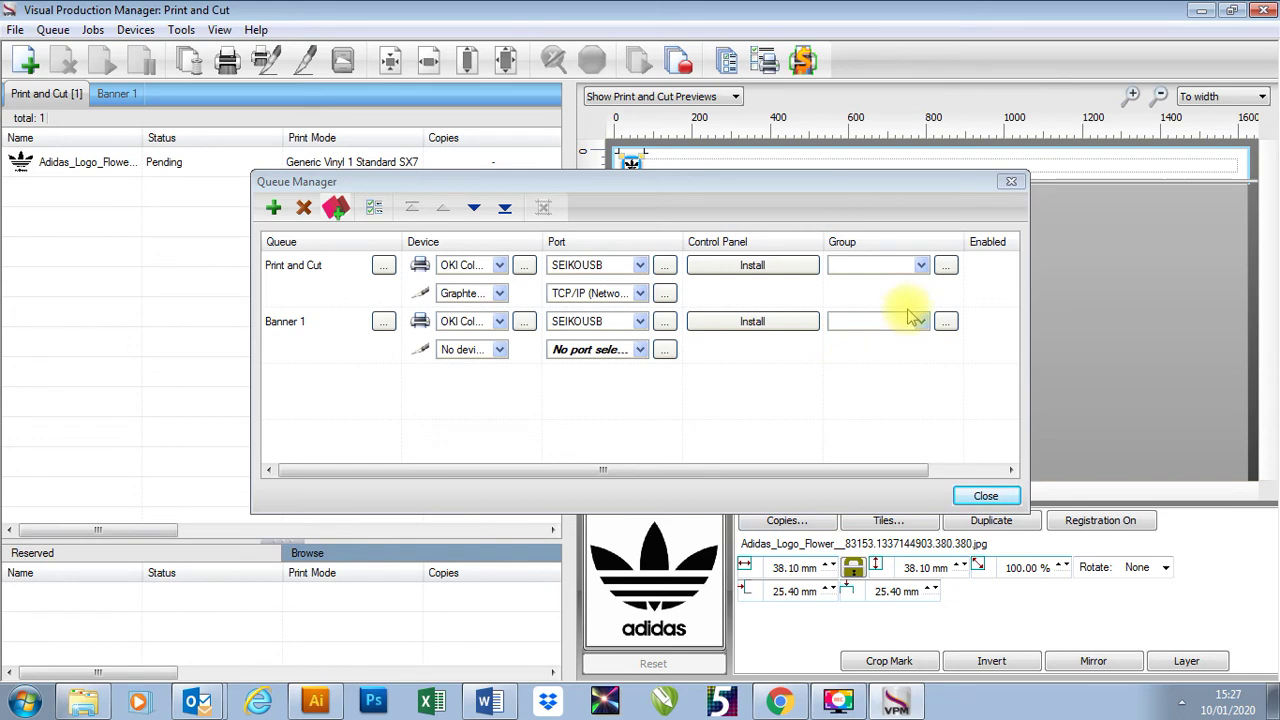
- Create an 'M Series' queue group, assign Banner 1 to it, and close Queue Manager
left_click(923, 272)
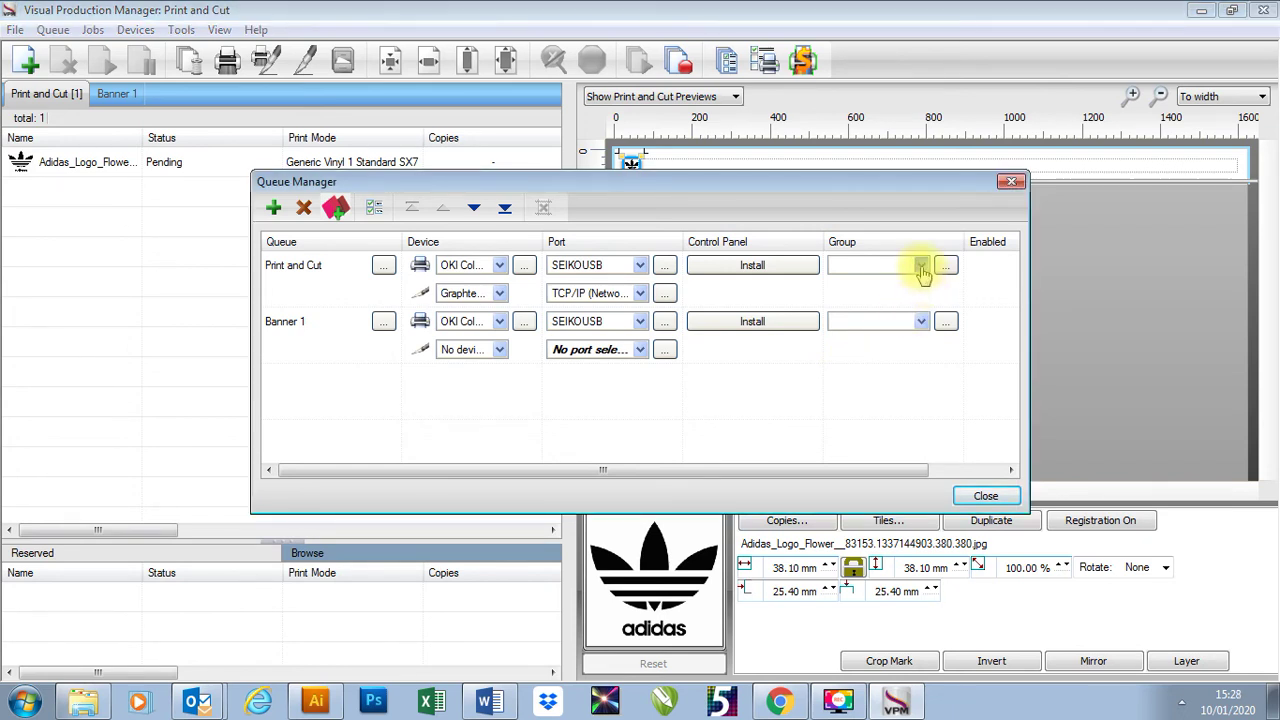
left_click(943, 267)
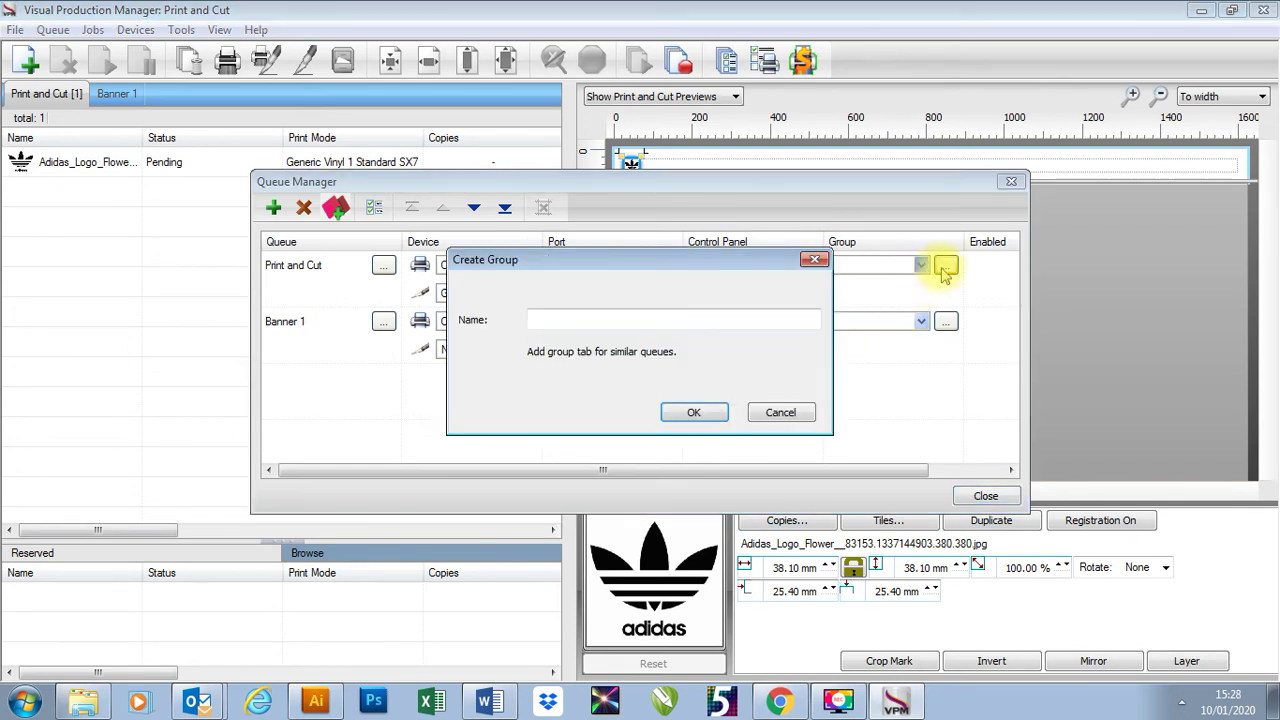
left_click(649, 319)
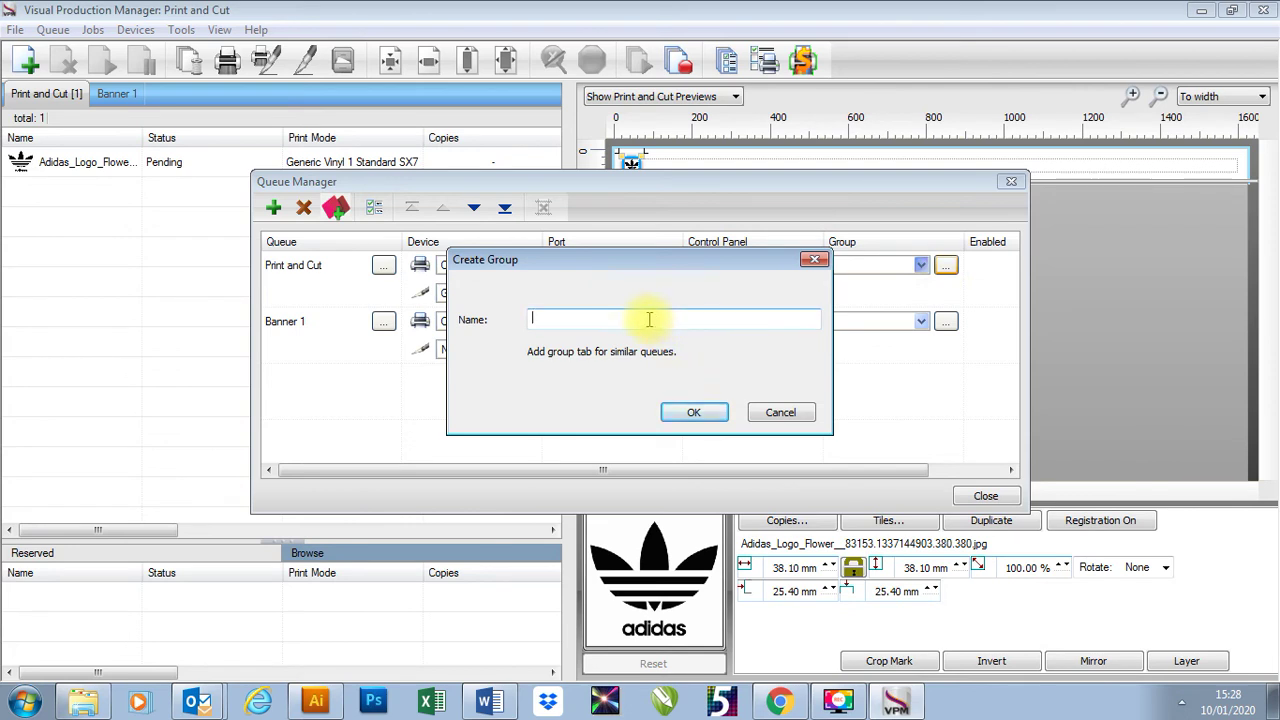
type("M Series")
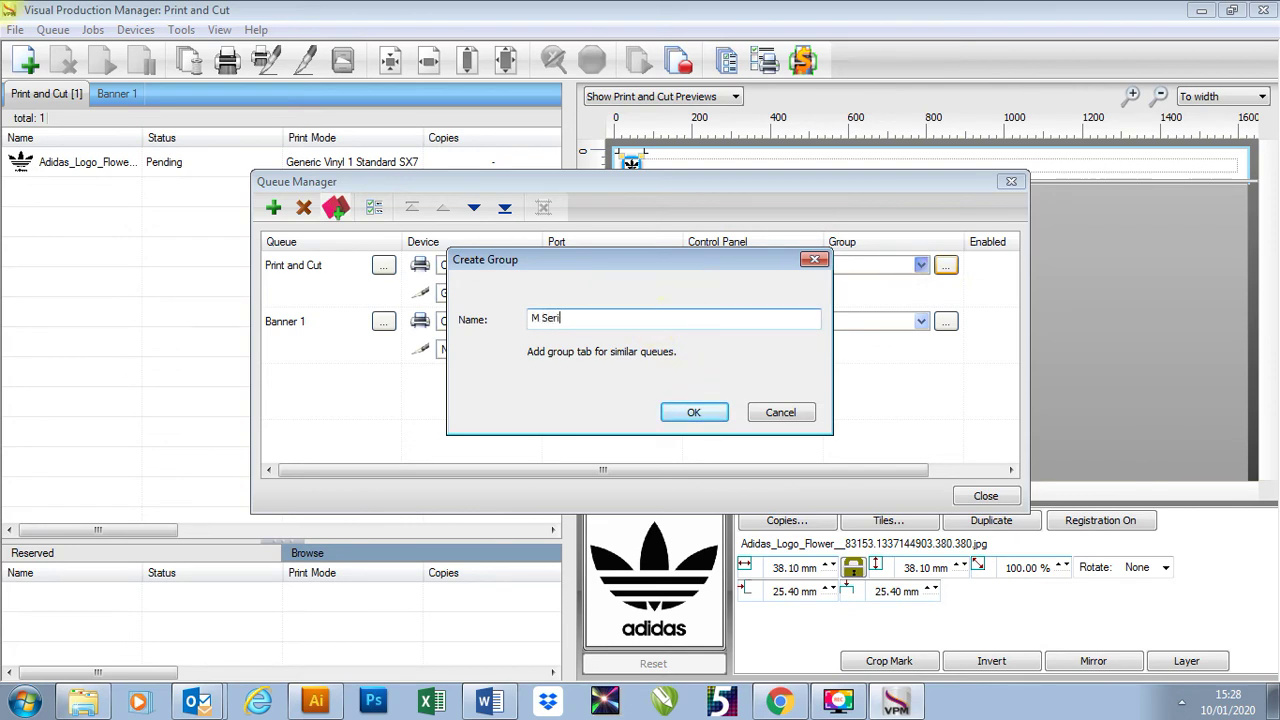
left_click(694, 412)
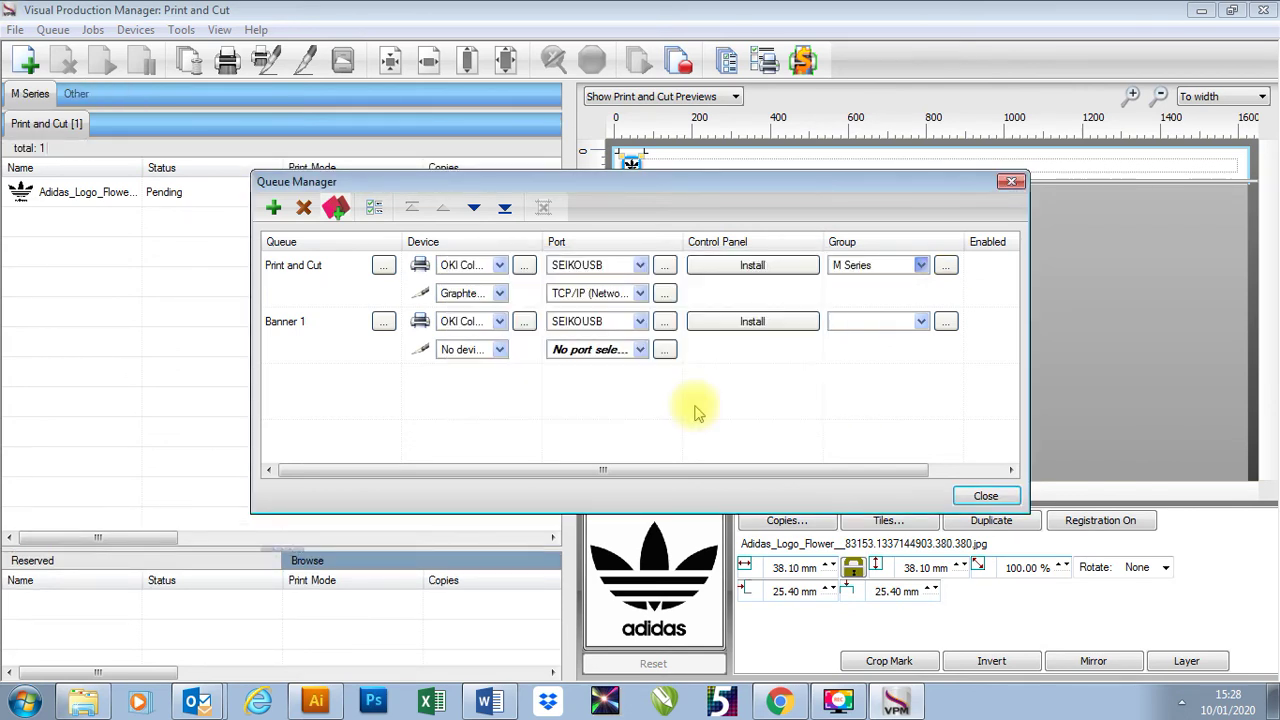
left_click(919, 322)
left_click(884, 345)
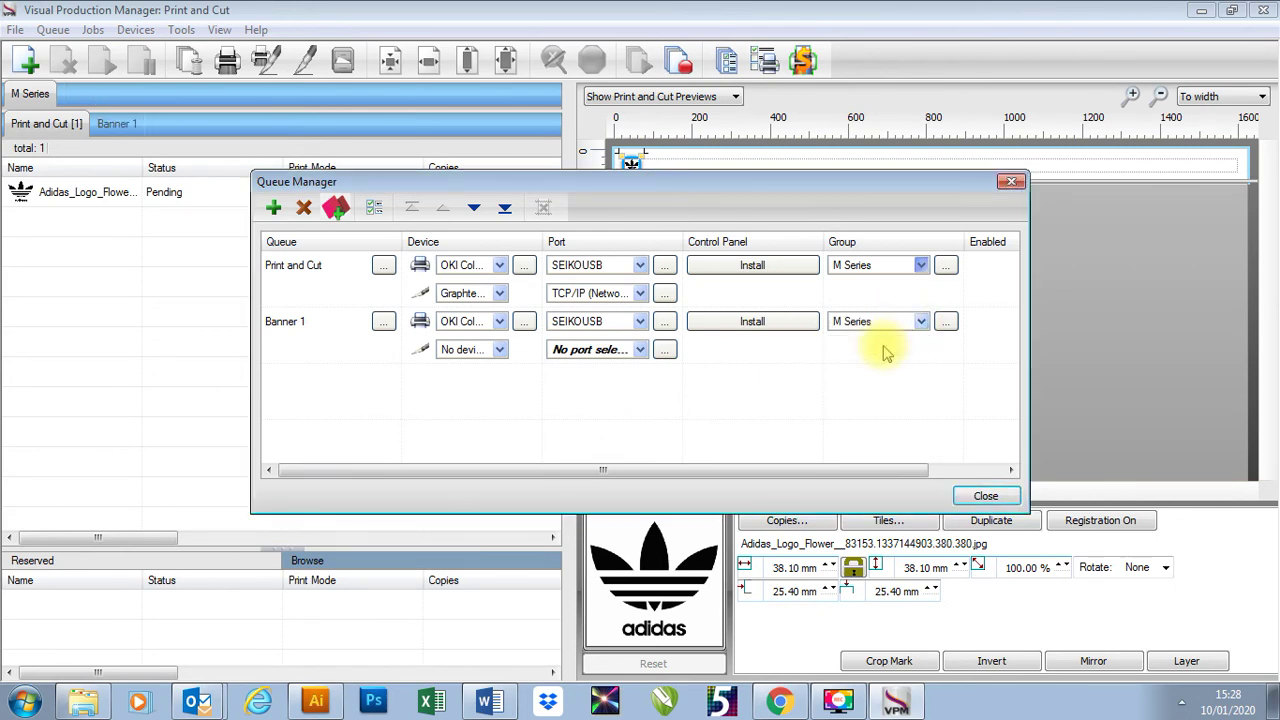
left_click(986, 498)
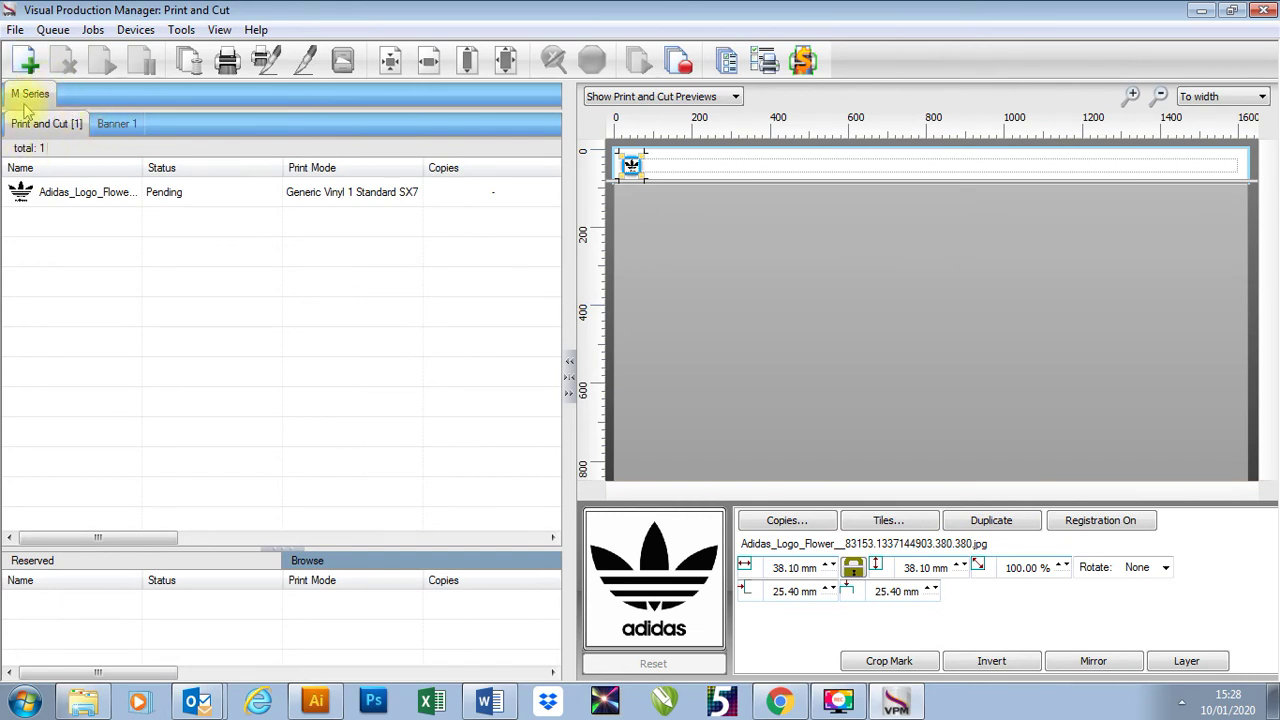
- Switch to the Banner 1 queue and open its Queue Properties
left_click(117, 124)
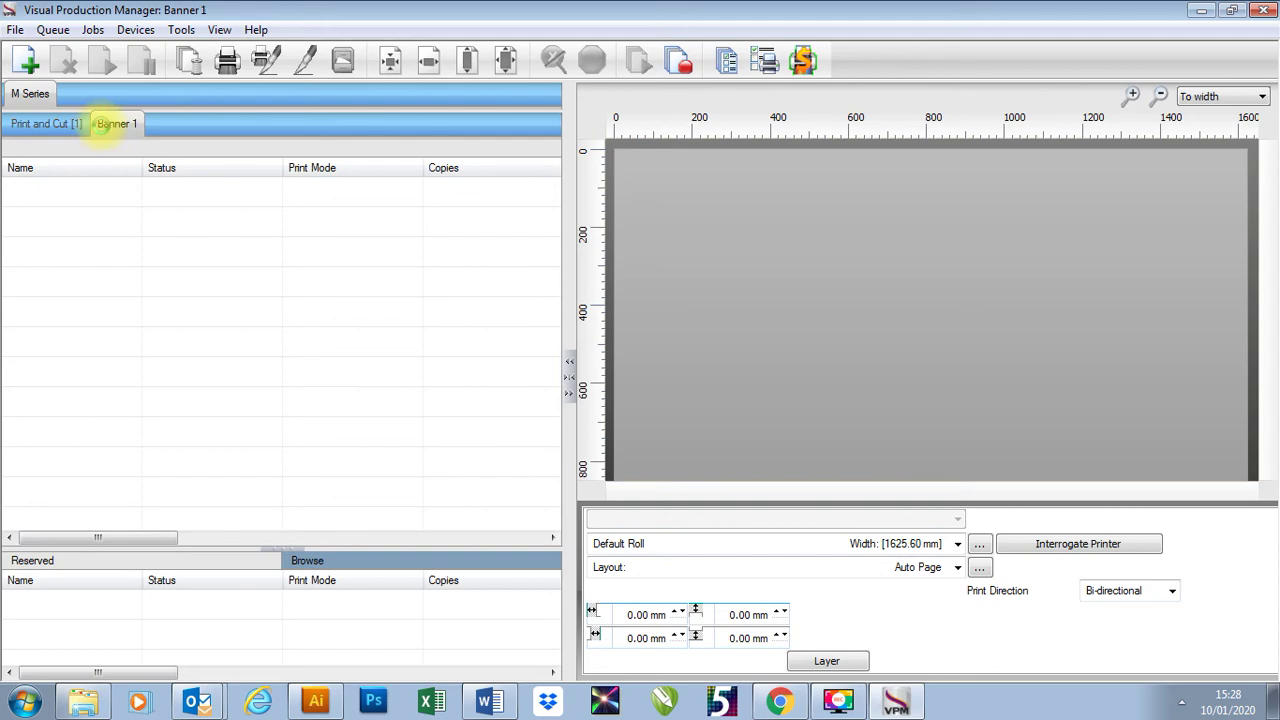
double_click(104, 125)
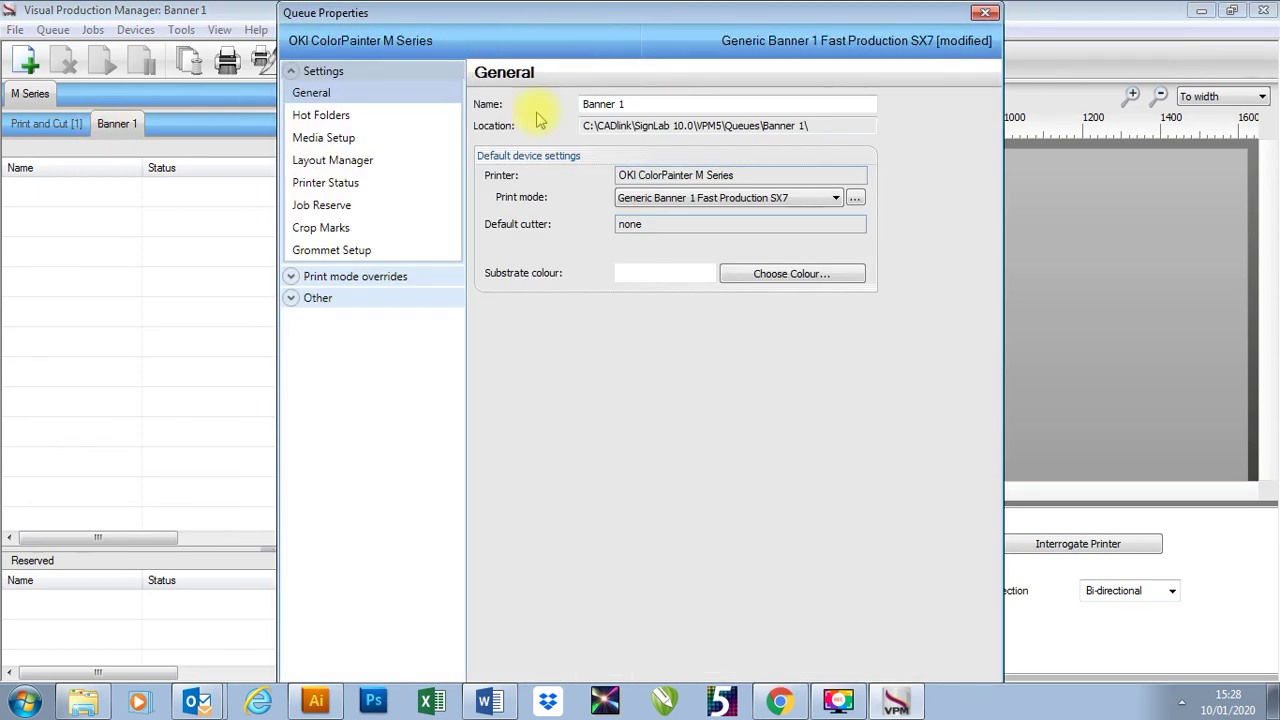
left_click(690, 198)
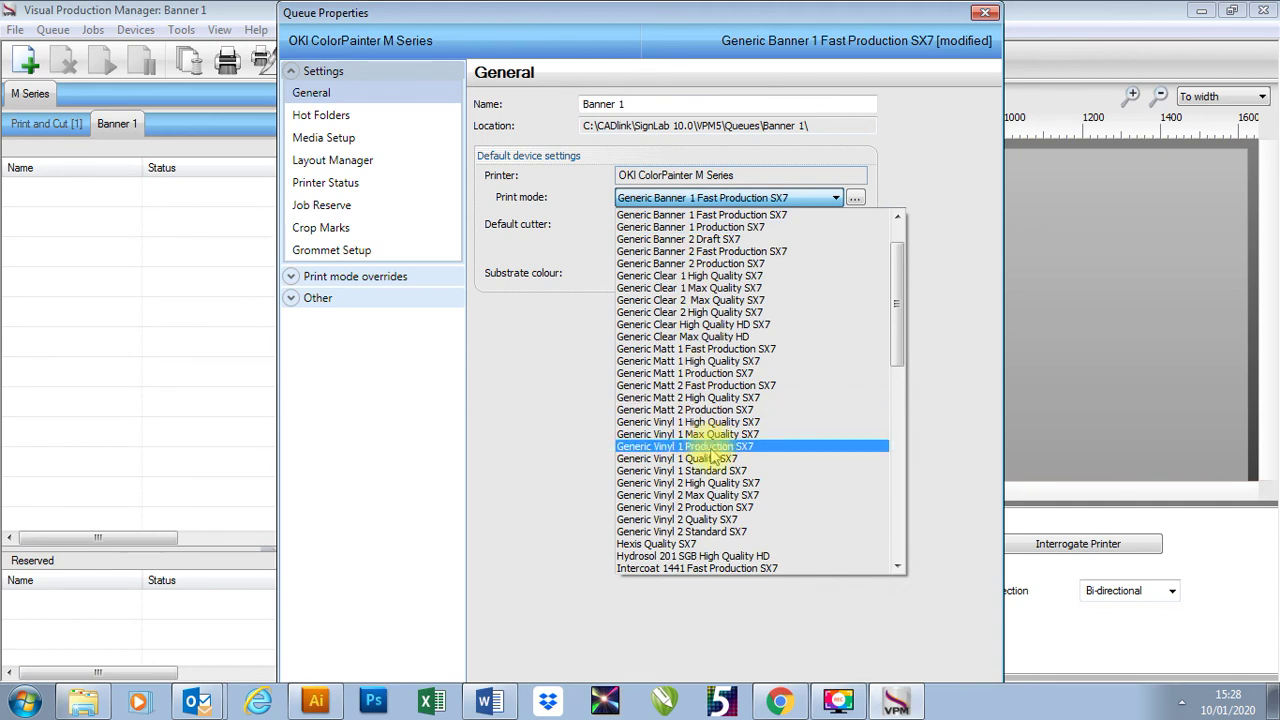
left_click(934, 500)
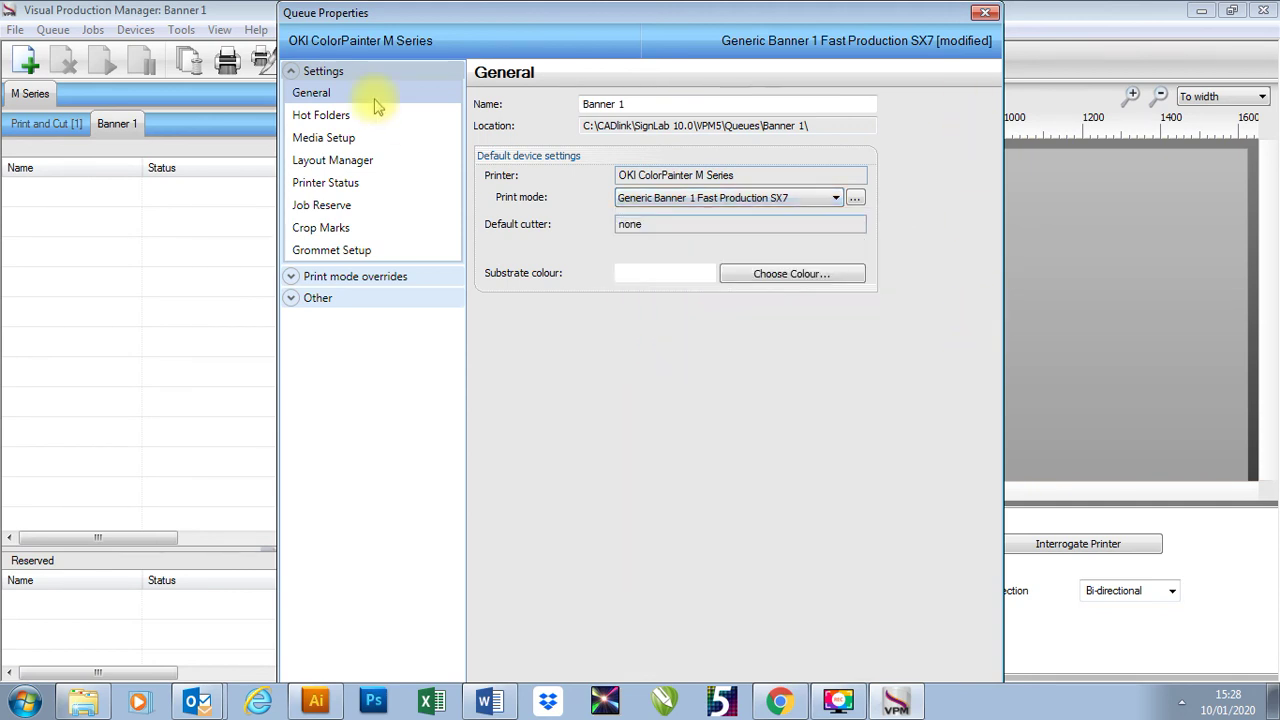
left_click(325, 117)
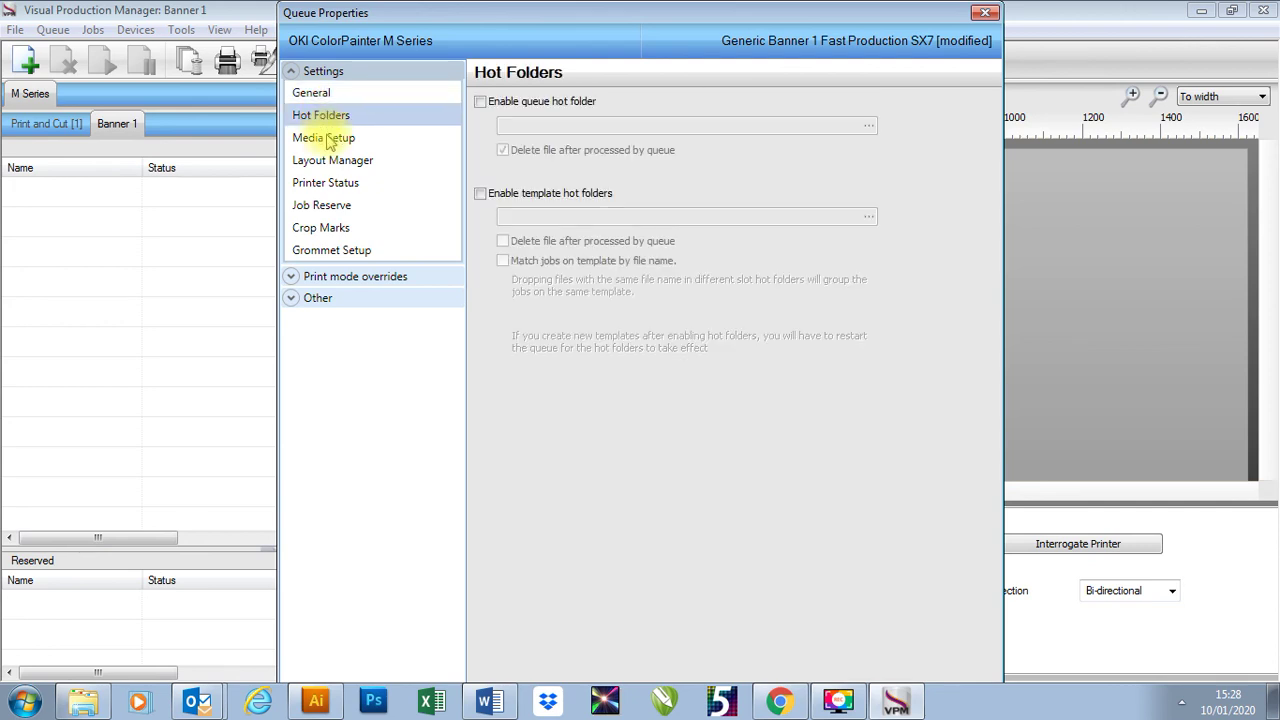
left_click(328, 141)
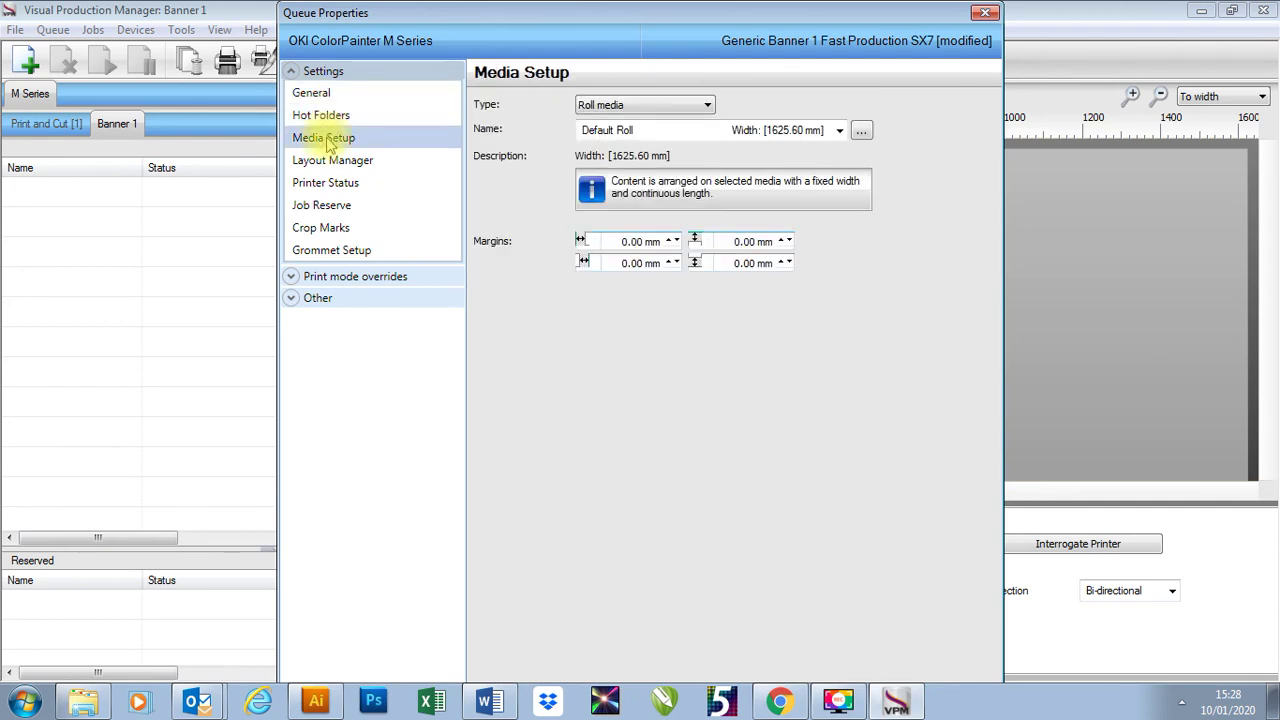
double_click(612, 241)
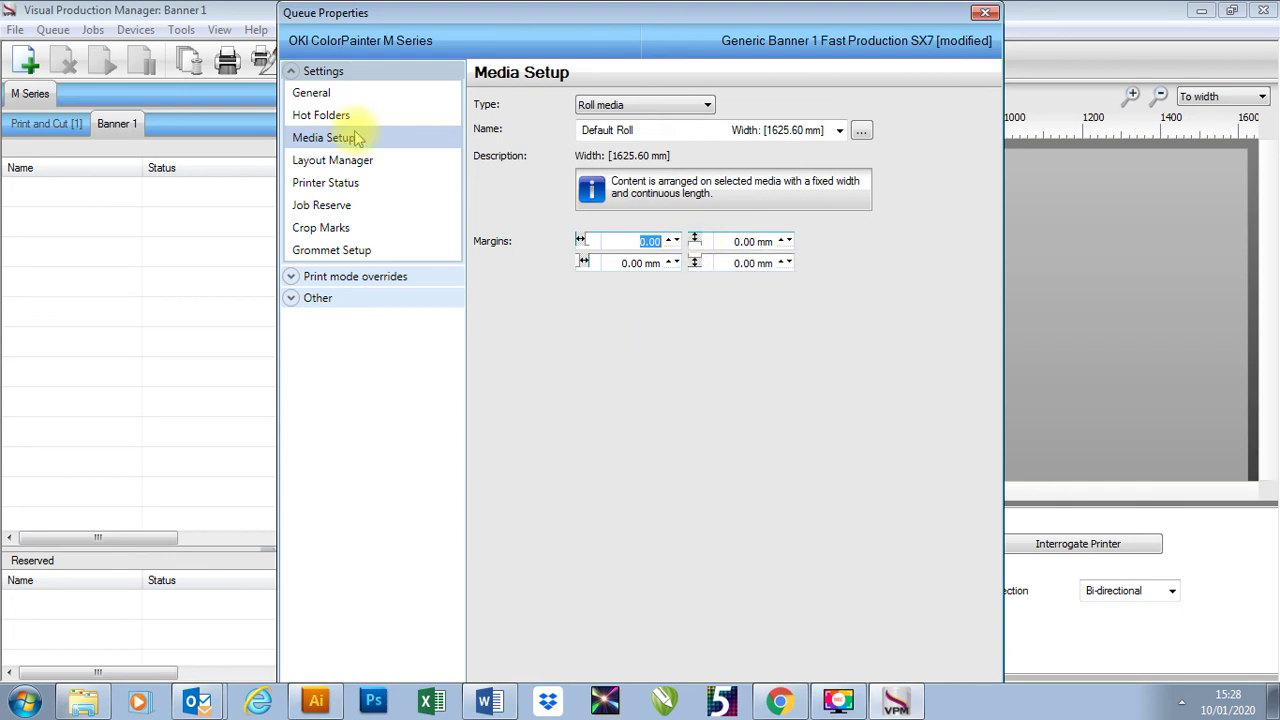
left_click(318, 164)
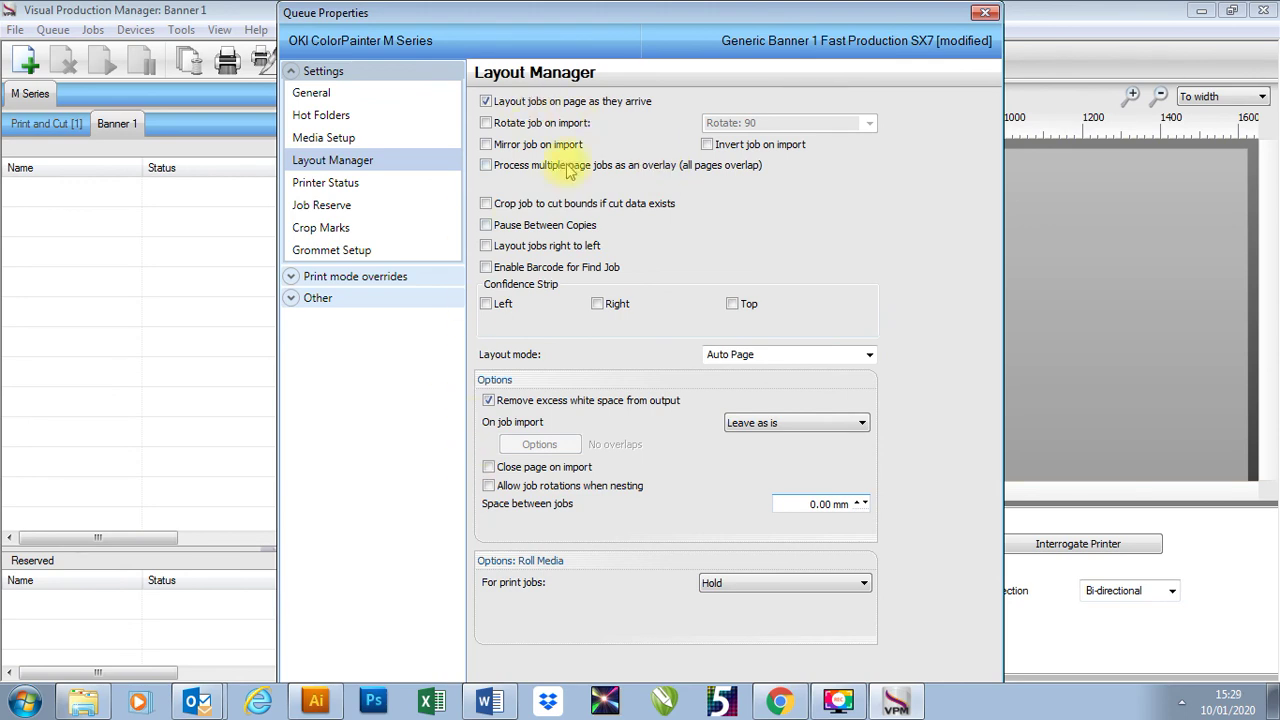
left_click(345, 186)
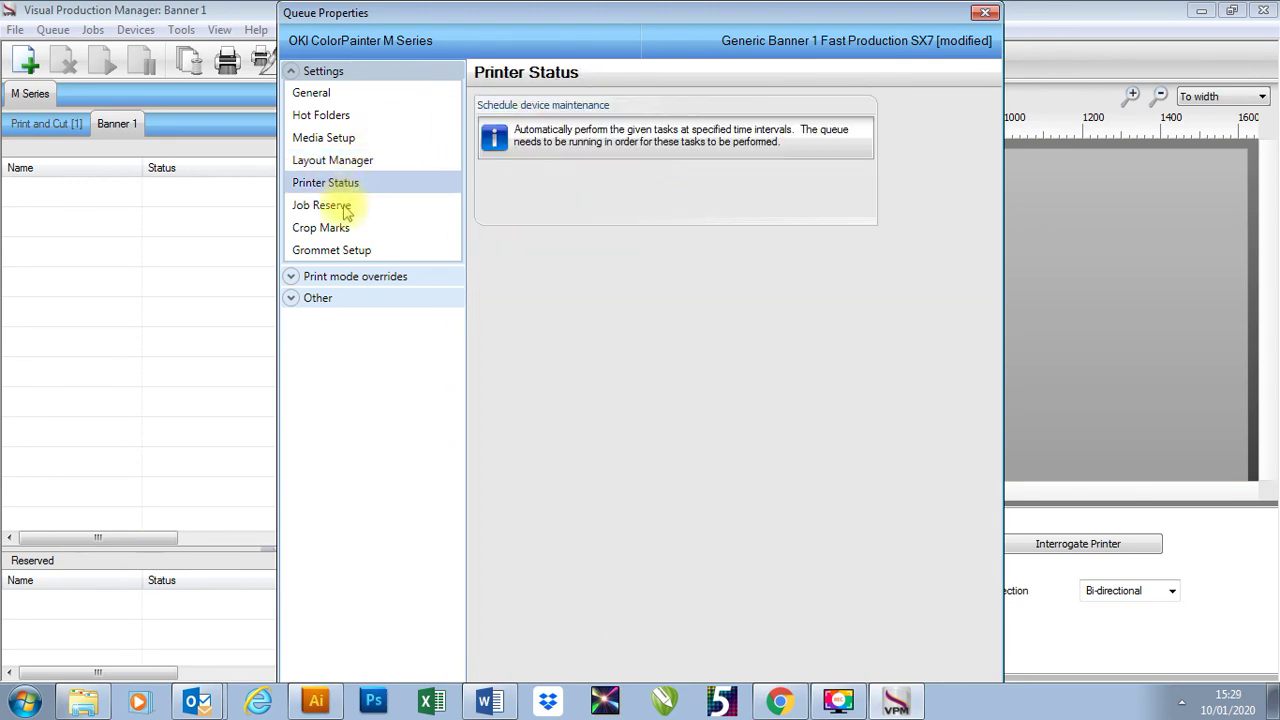
left_click(340, 206)
left_click(345, 232)
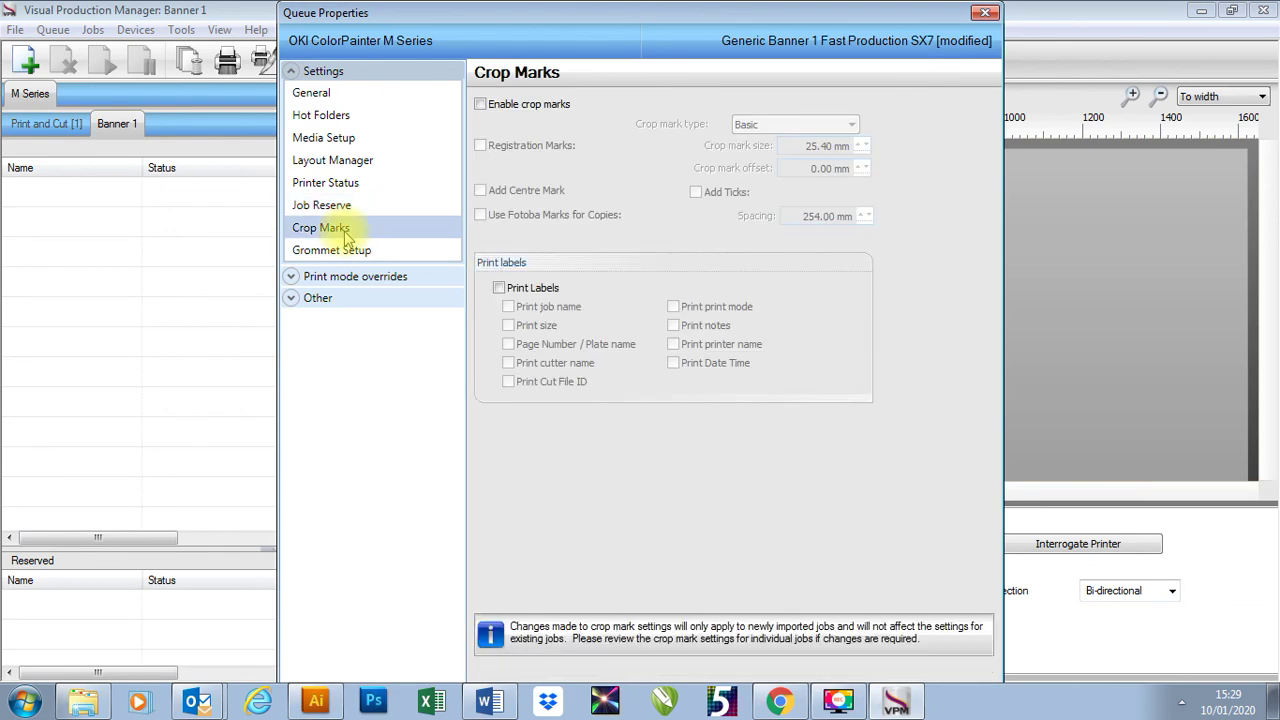
left_click(340, 254)
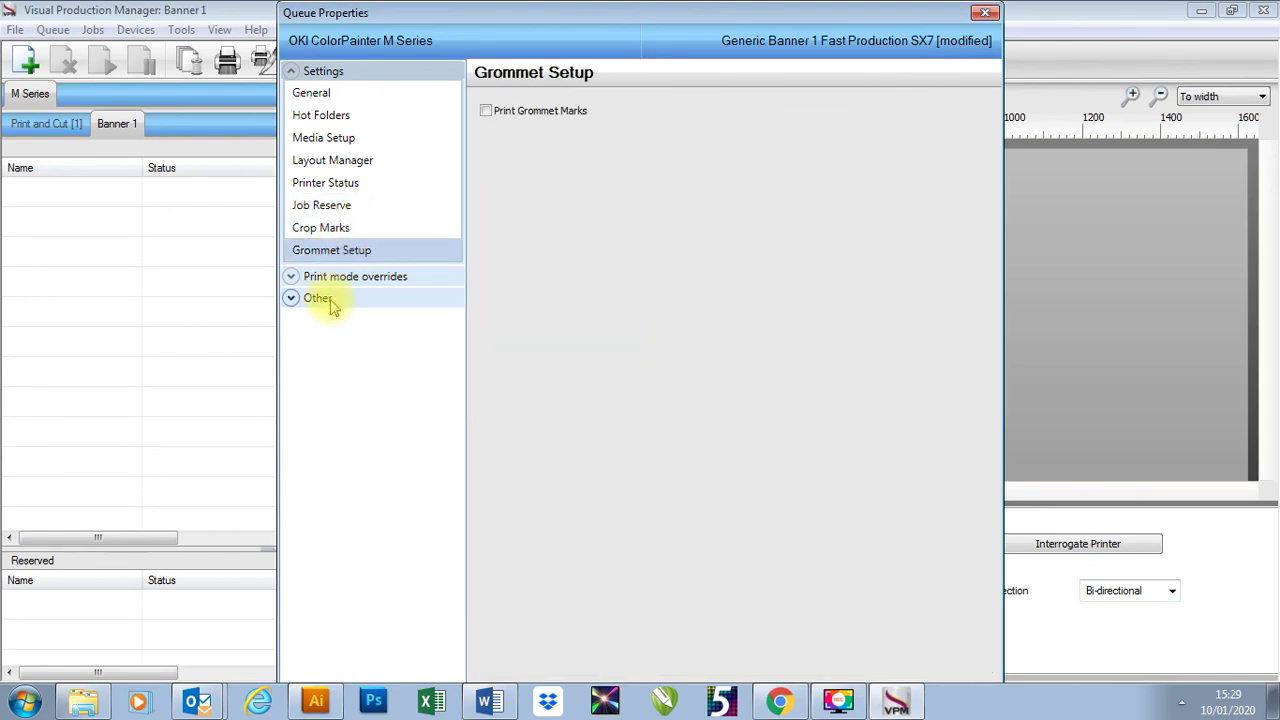
left_click(984, 13)
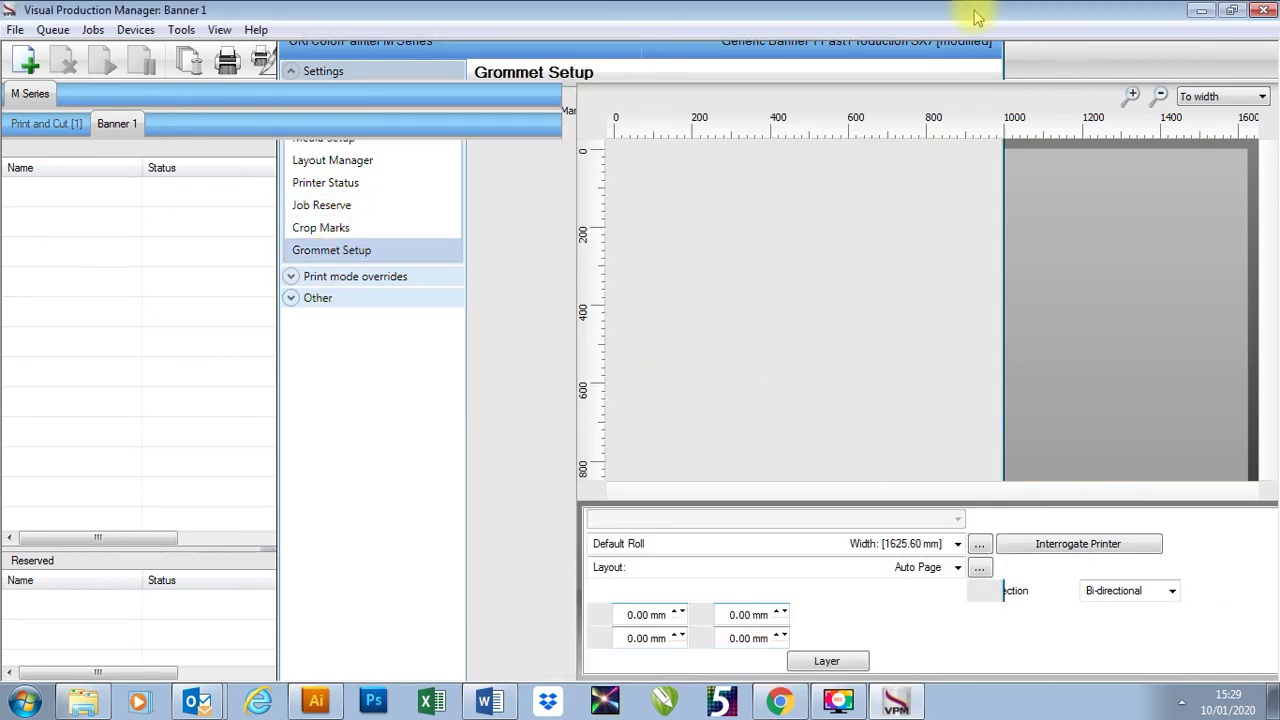